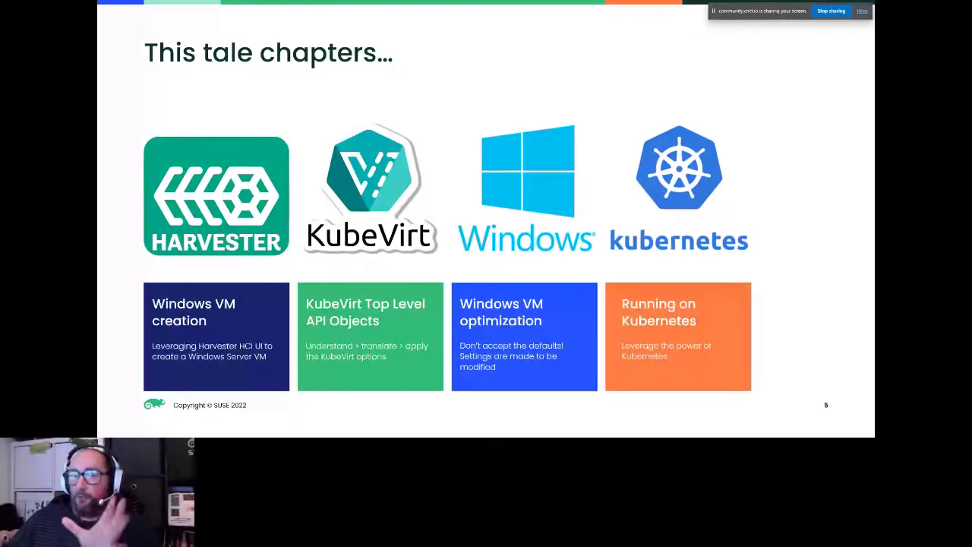
- Switch from the slides to the Windows Server VM's Remote Desktop session and show it full screen
key("Right")
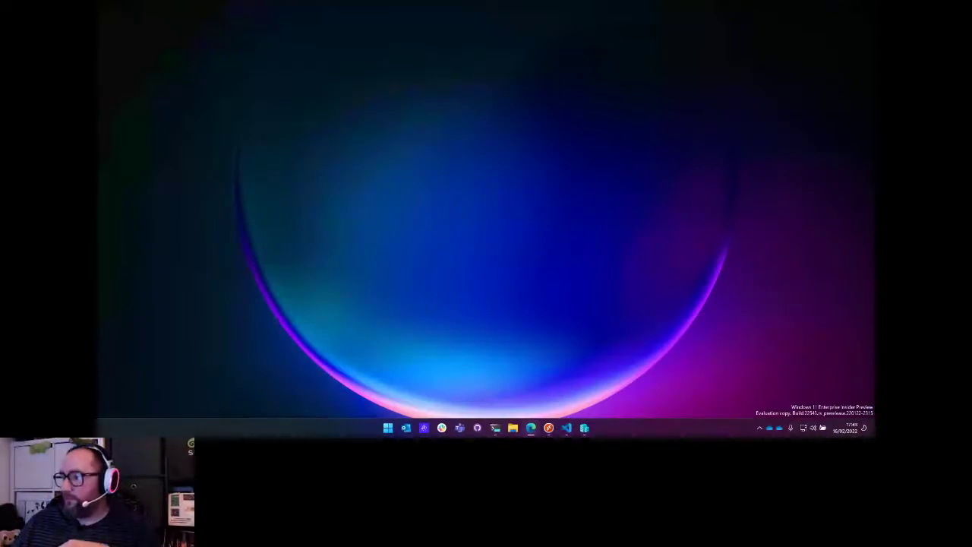
key("alt+Tab")
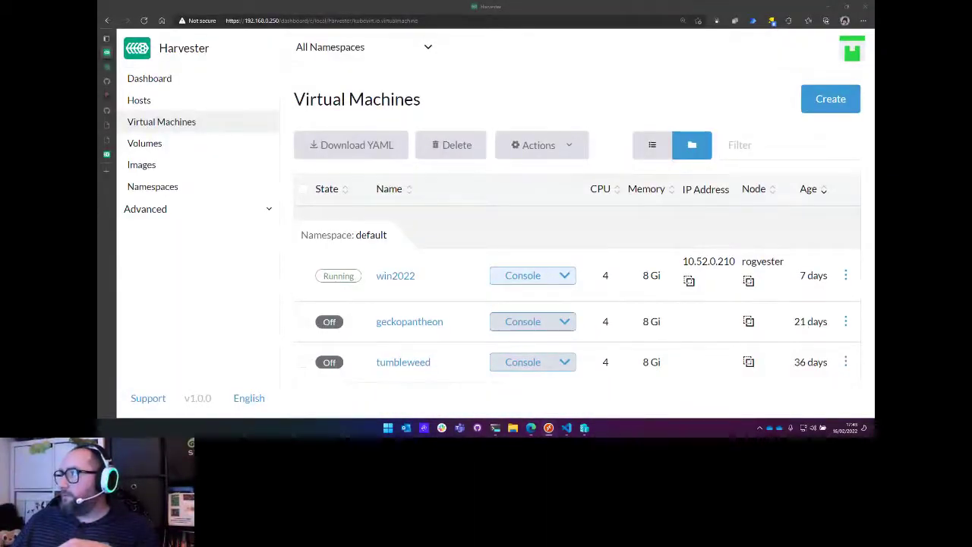
key("alt+Tab")
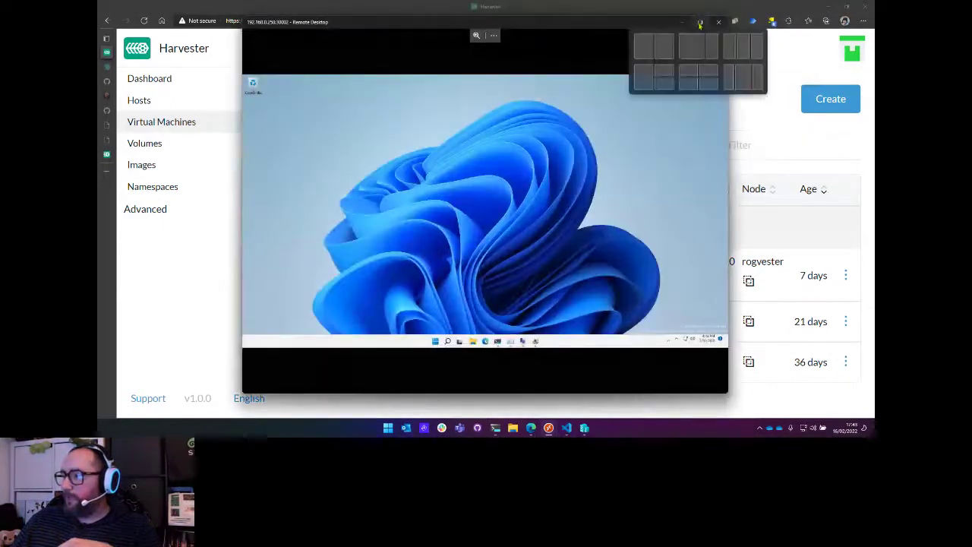
left_click(497, 35)
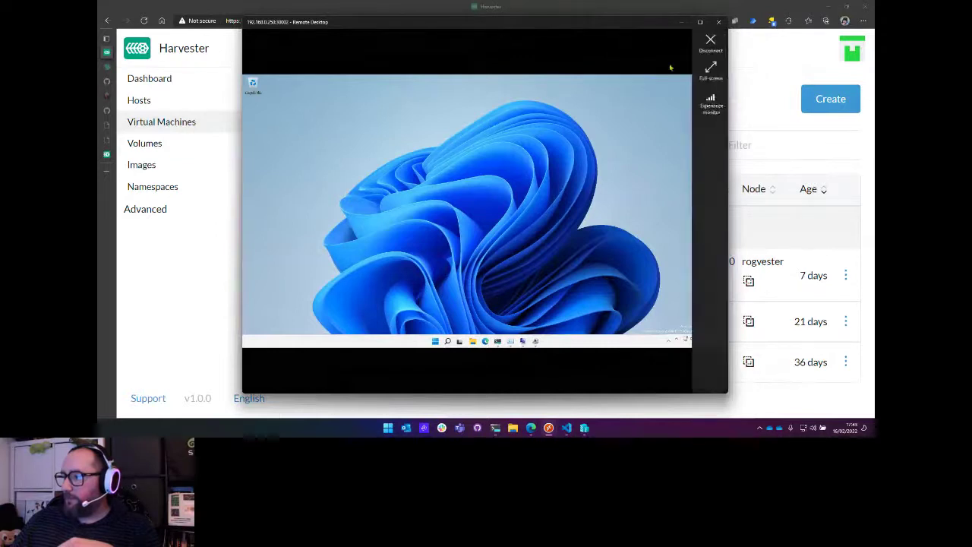
left_click(710, 69)
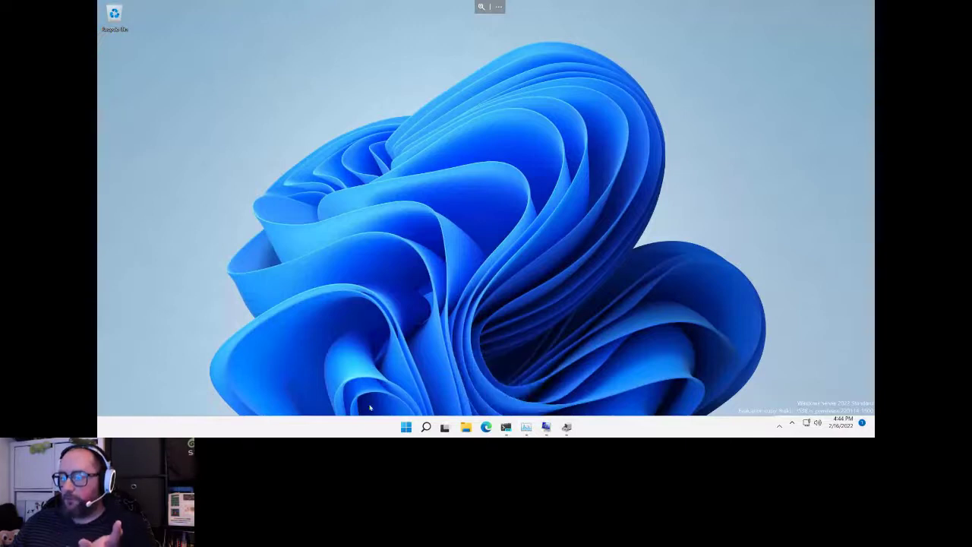
- Inspect the DNS suffix and IPv4 address in the open PowerShell terminal's ipconfig output, then minimize the terminal
left_click(406, 427)
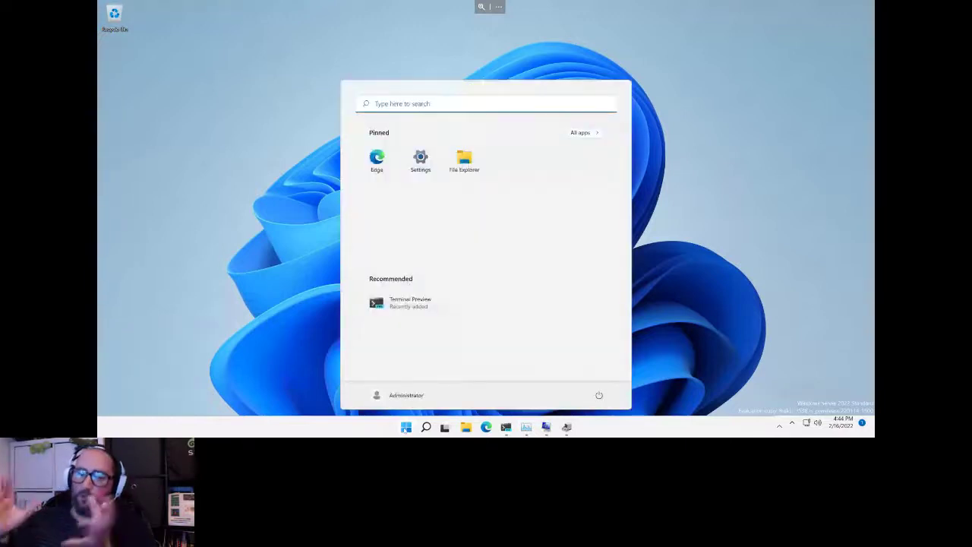
left_click(504, 431)
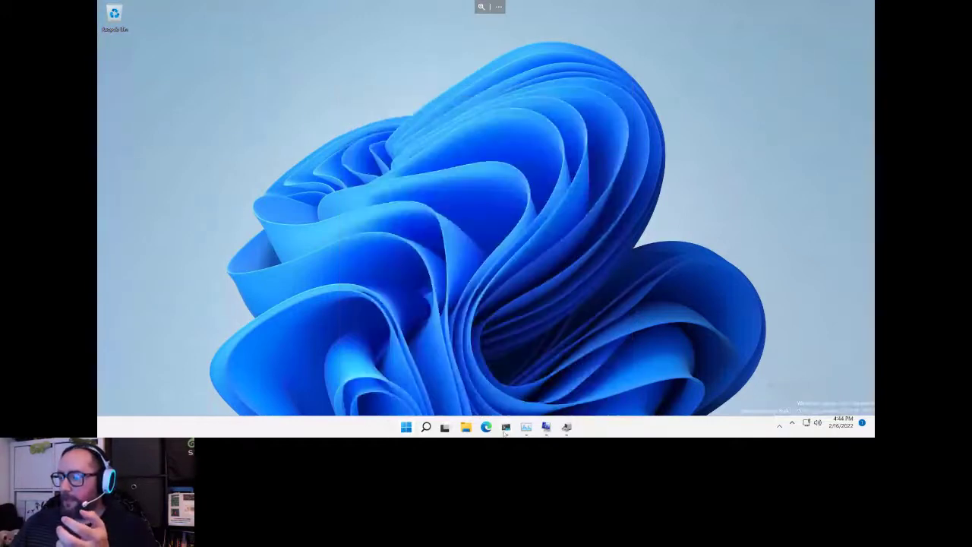
left_click(505, 430)
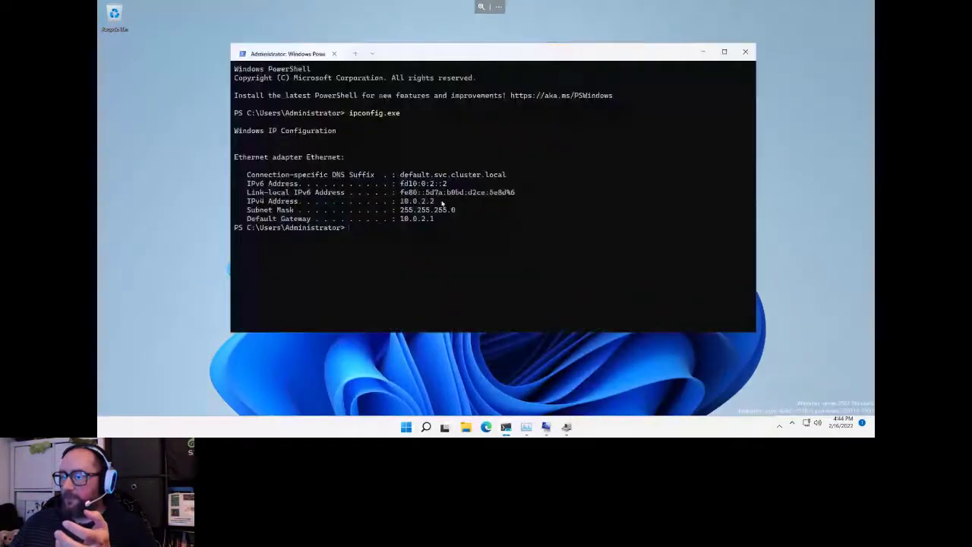
left_click_drag(442, 202, 396, 202)
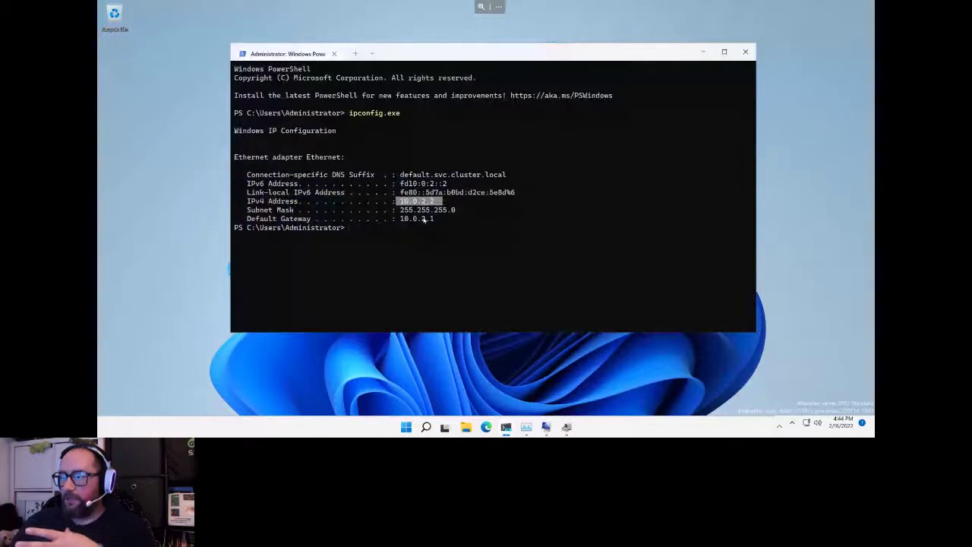
left_click_drag(396, 175, 511, 177)
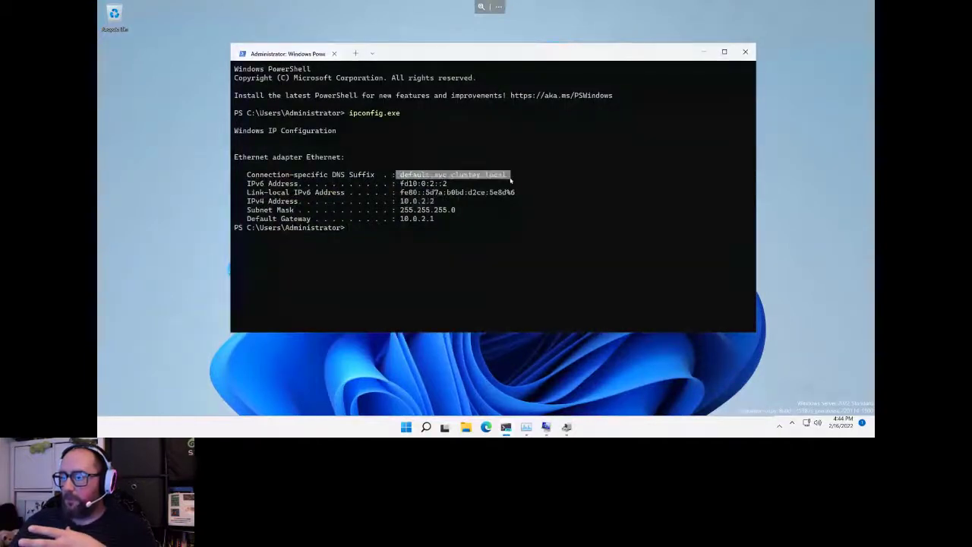
left_click_drag(401, 202, 443, 202)
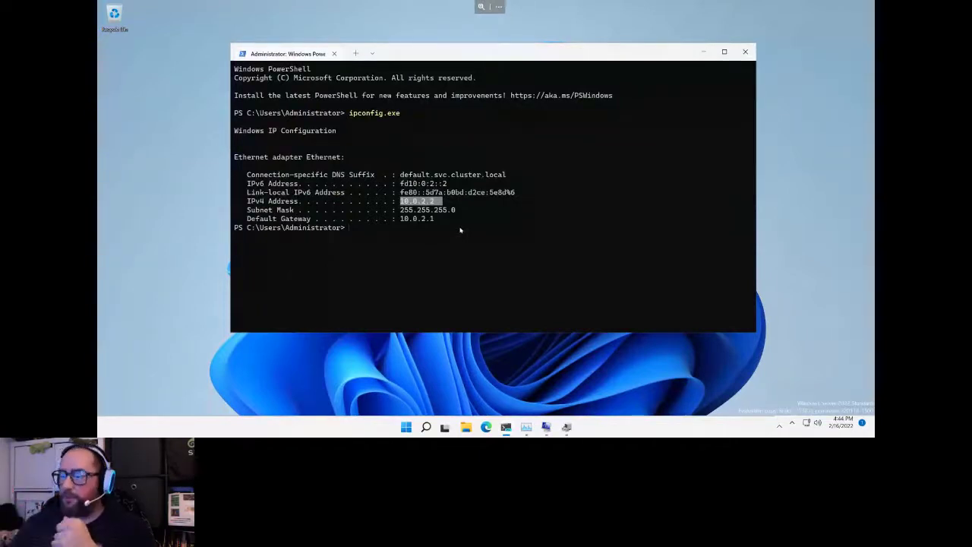
left_click(505, 427)
- Review the VM's CPU performance in Task Manager and its system summary in System Information
mouse_move(526, 427)
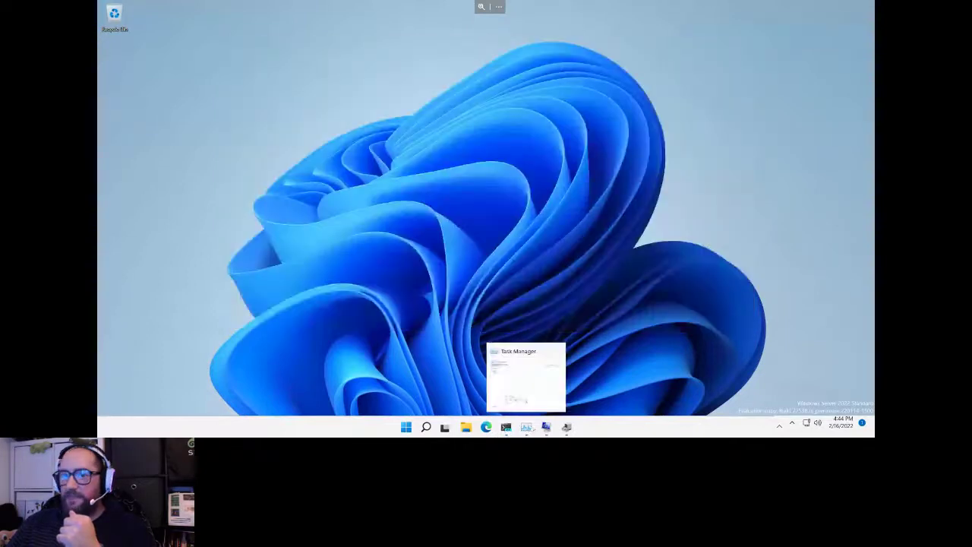
left_click(526, 426)
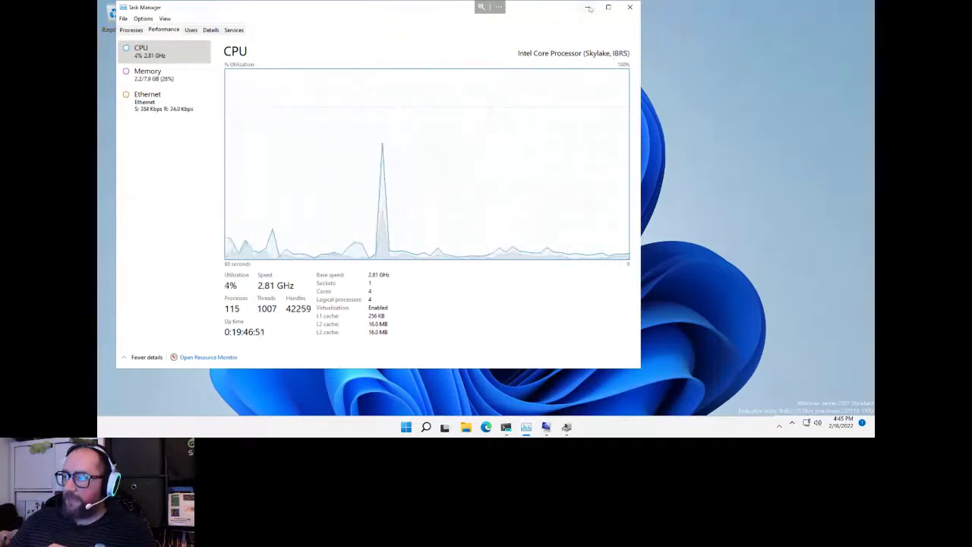
left_click(546, 427)
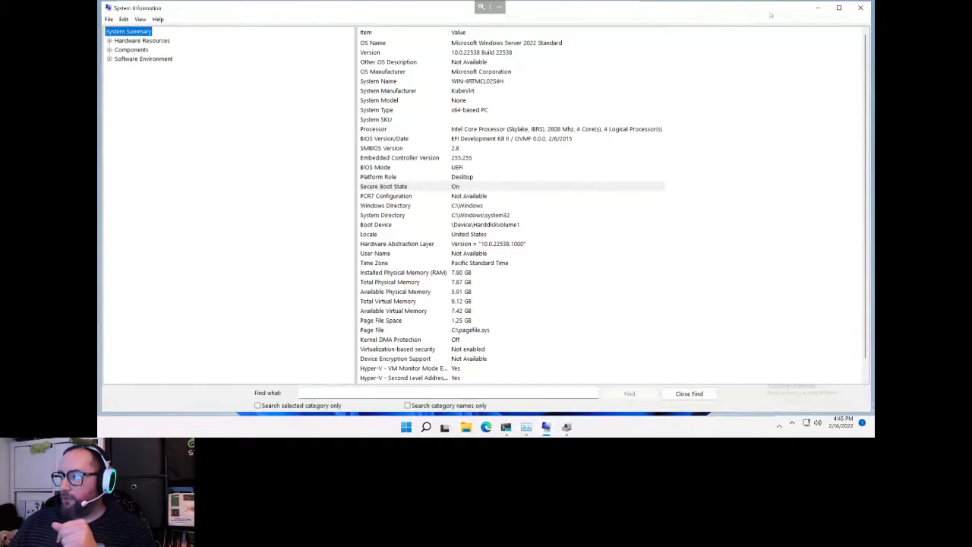
- Minimize the remote session to return to Harvester and highlight the win2022 machine's IP address
mouse_move(827, 8)
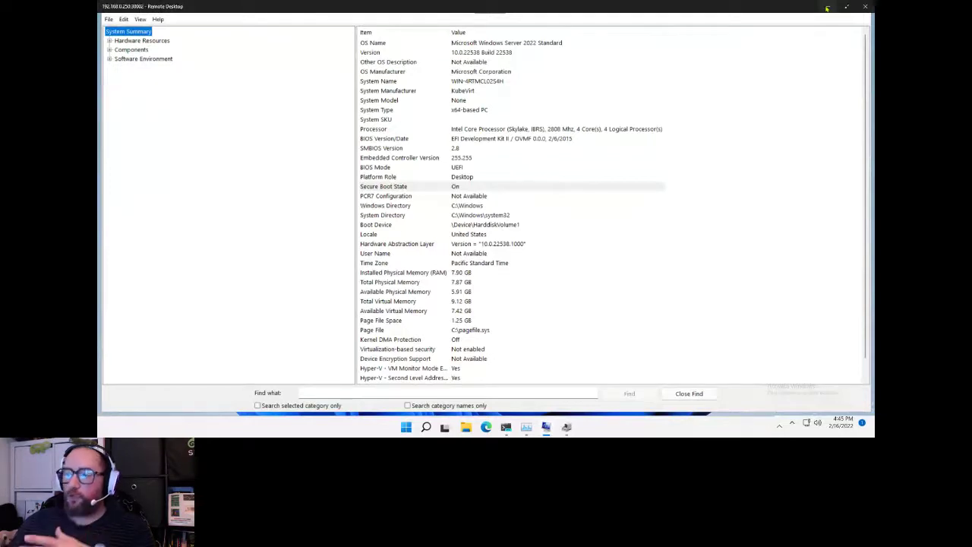
left_click(827, 8)
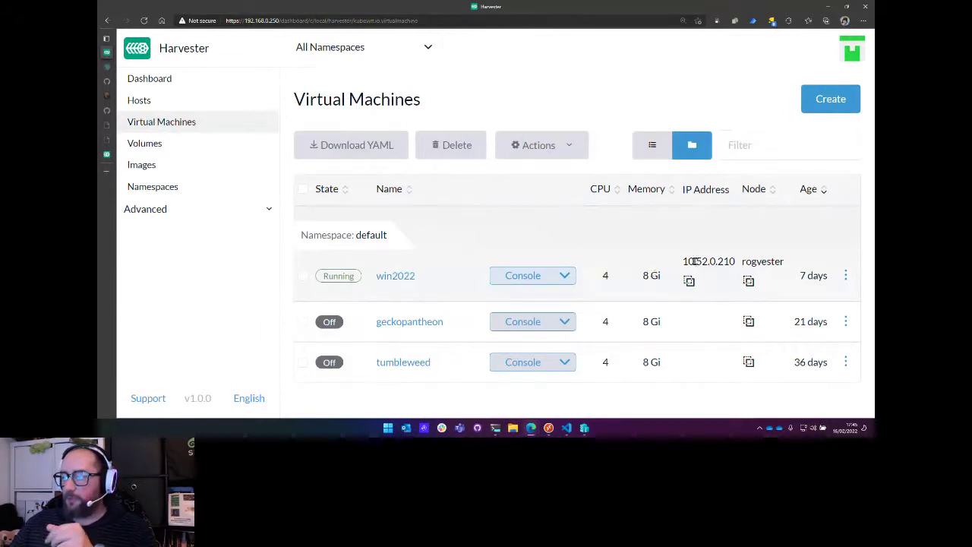
left_click_drag(683, 261, 735, 262)
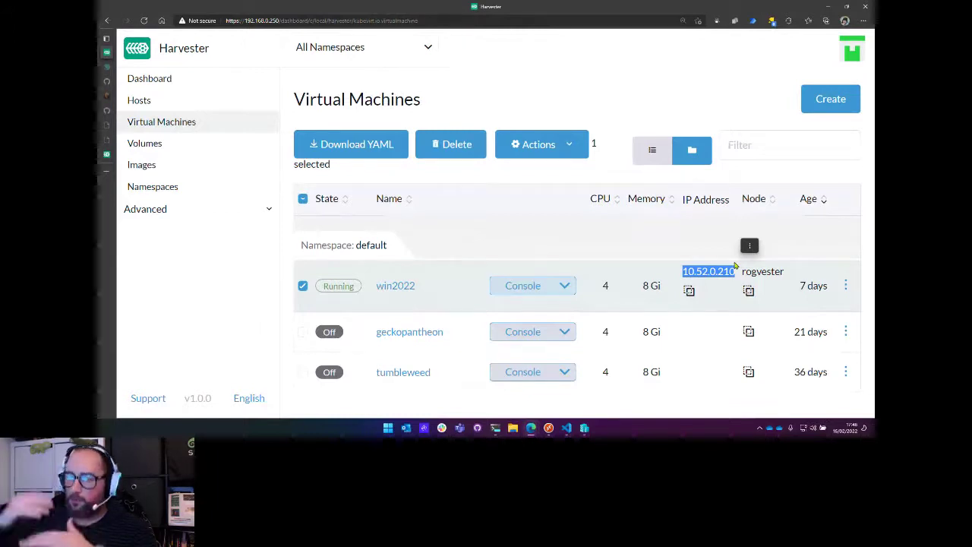
- Open the win2022 virtual machine's configuration for editing and review its basic settings
left_click(845, 286)
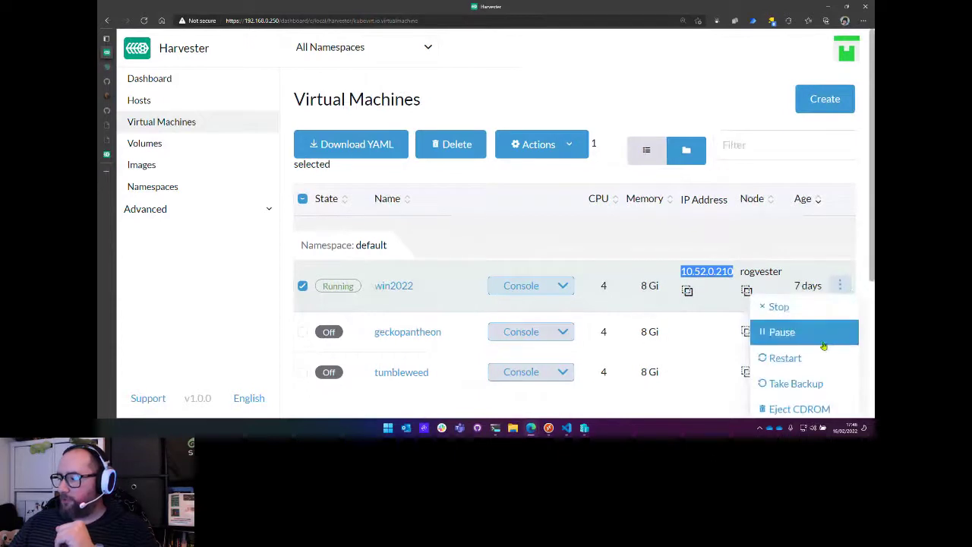
scroll(827, 334, "down", 3)
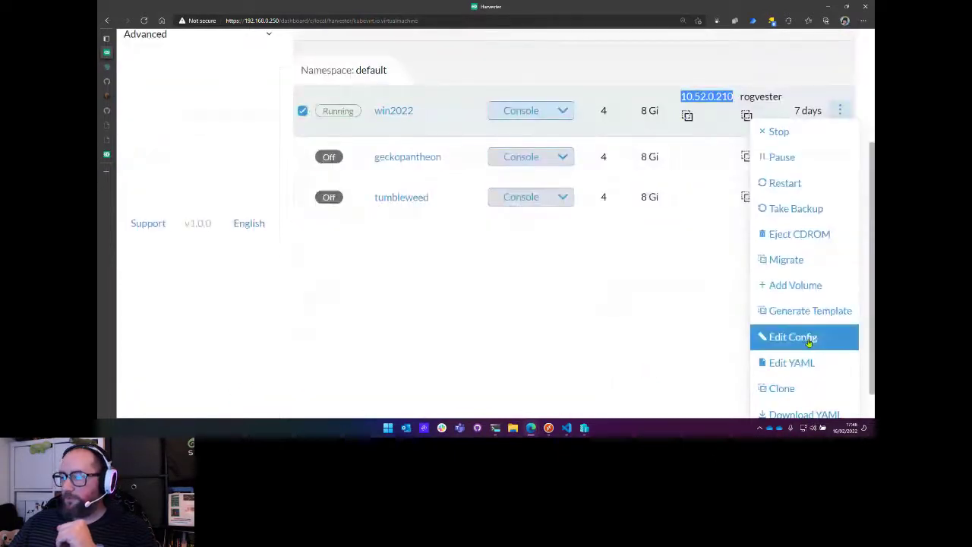
left_click(809, 343)
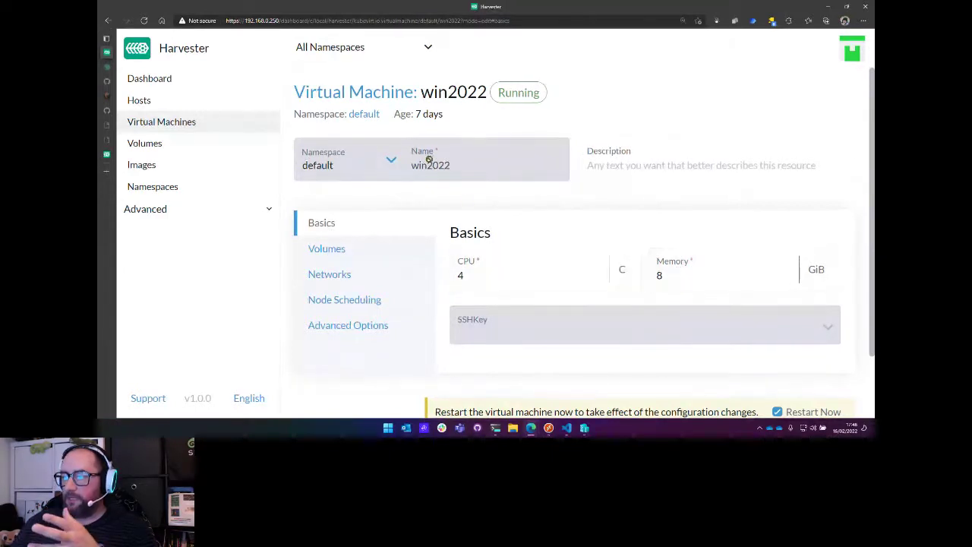
scroll(443, 128, "down", 2)
scroll(367, 133, "up", 2)
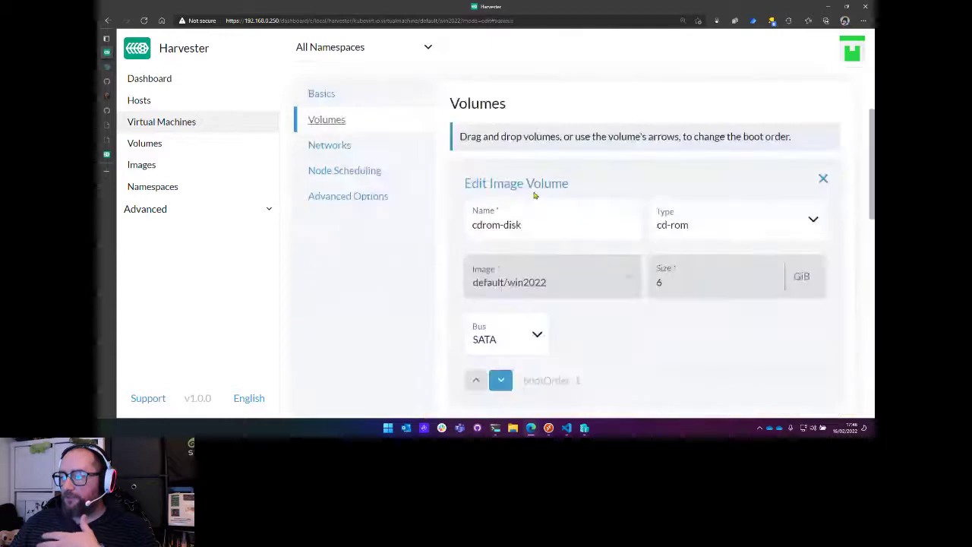
- Review the type, size, bus and boot order of the cdrom-disk, rootdisk and virtiodrivers volumes
scroll(581, 189, "down", 1)
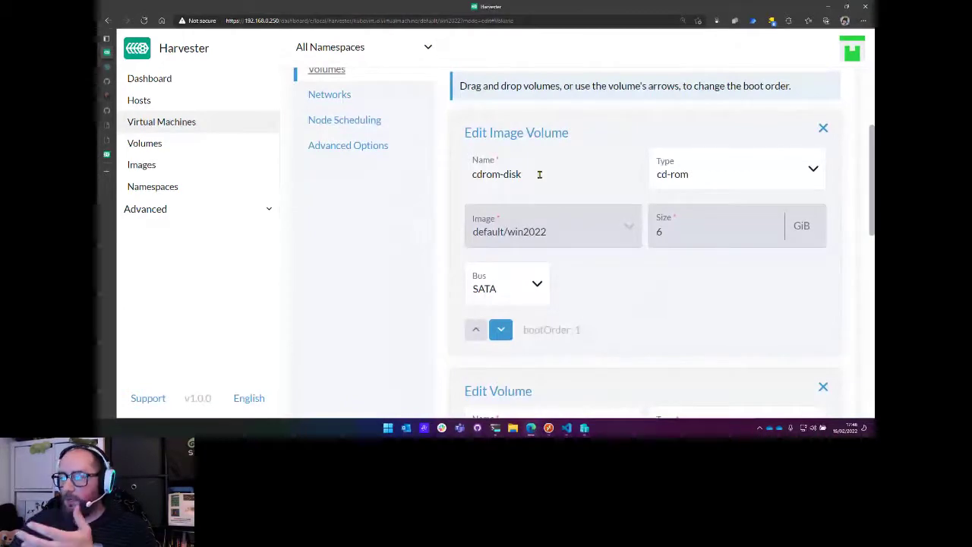
scroll(641, 187, "down", 6)
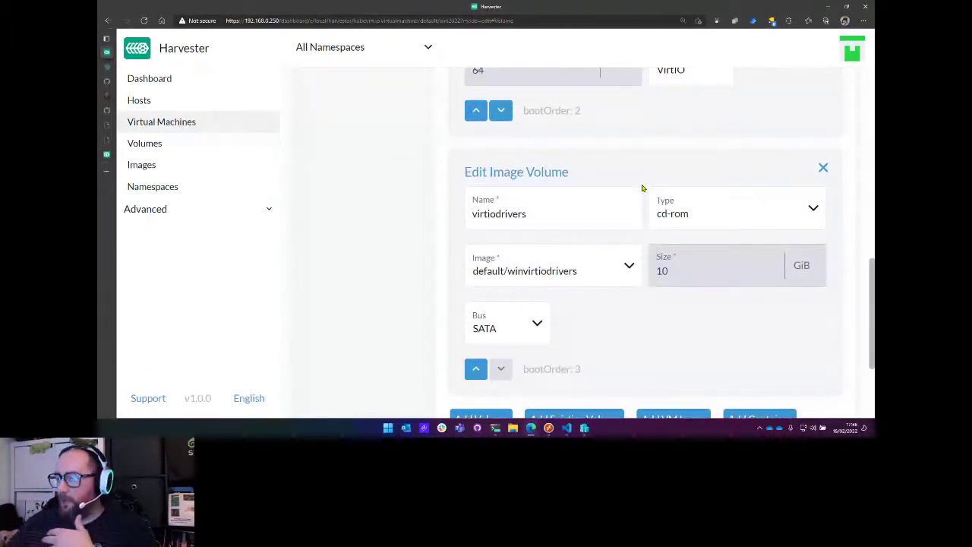
scroll(658, 326, "up", 3)
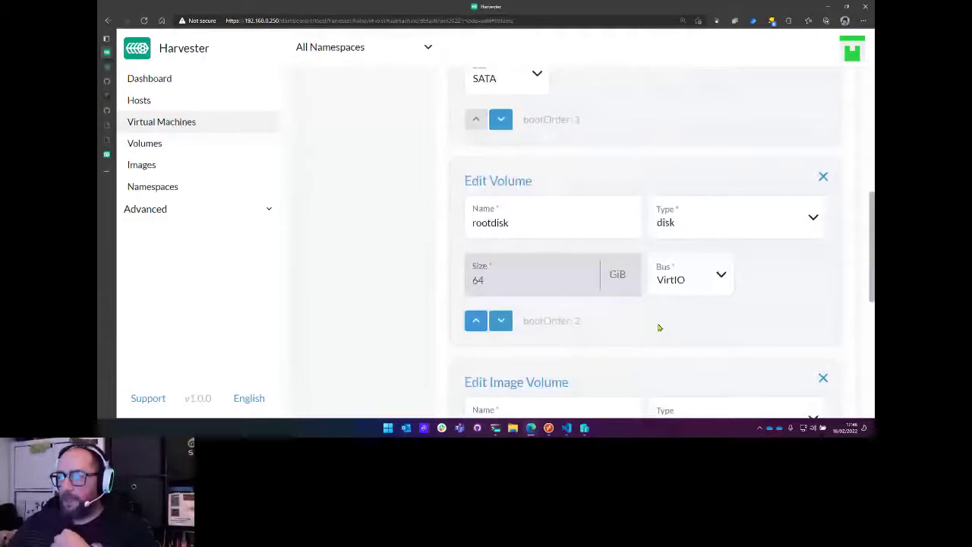
- Review the network settings of win2022 and leave the configuration form without saving
left_click(347, 252)
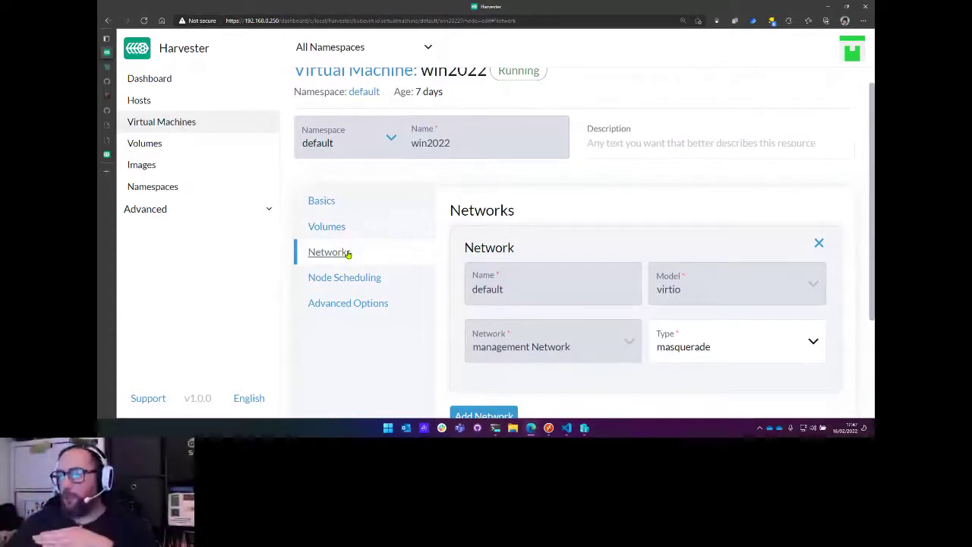
scroll(520, 250, "down", 3)
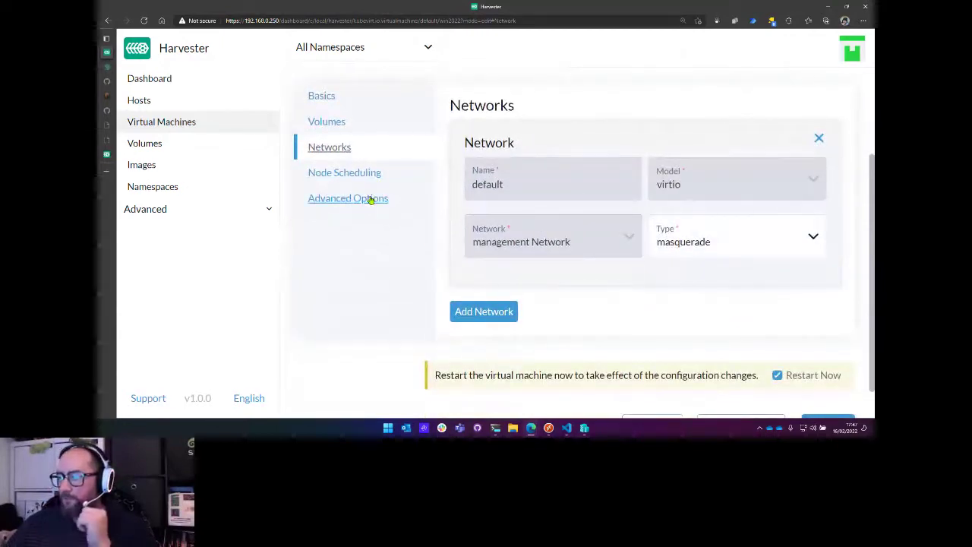
scroll(636, 192, "up", 3)
scroll(635, 192, "down", 3)
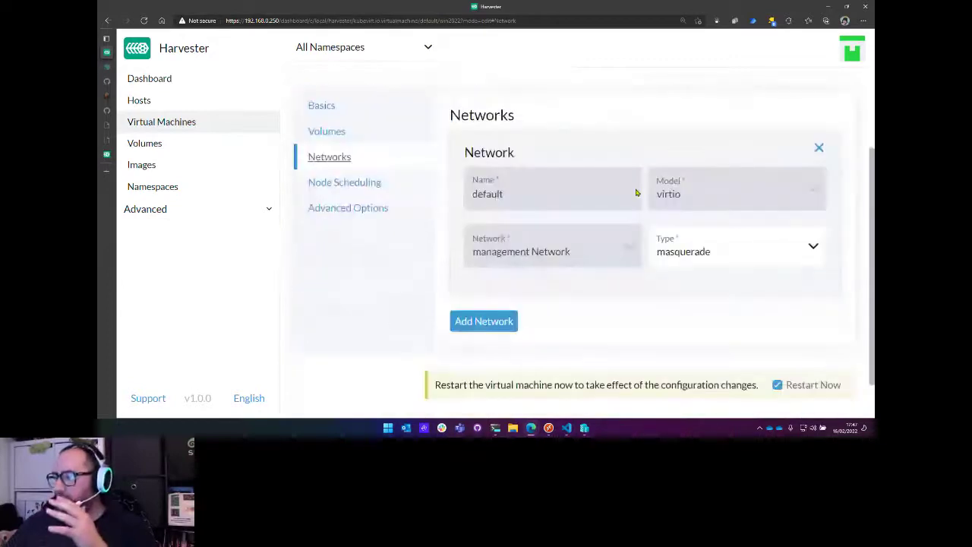
scroll(645, 304, "down", 2)
left_click(659, 395)
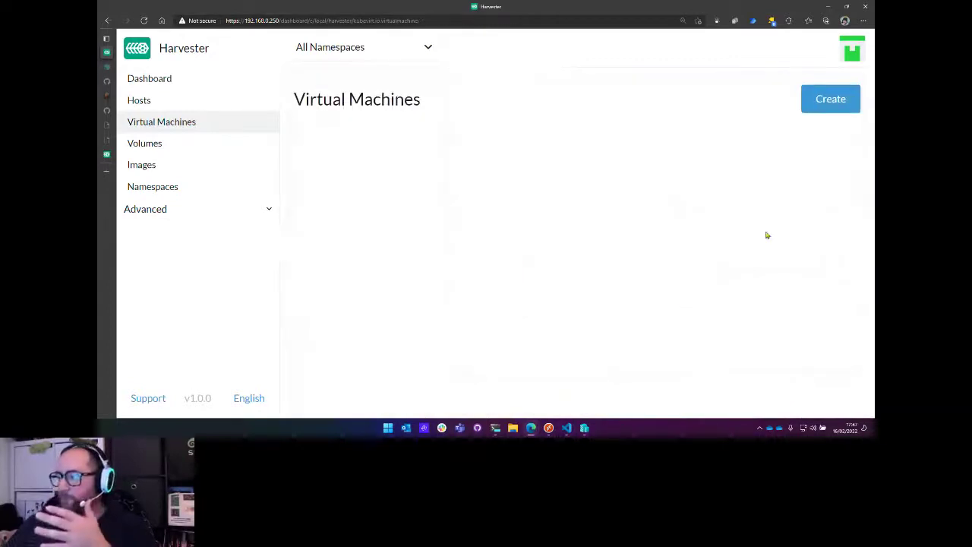
- Open the YAML definition of win2022 for editing and go to its CPU section
left_click(842, 276)
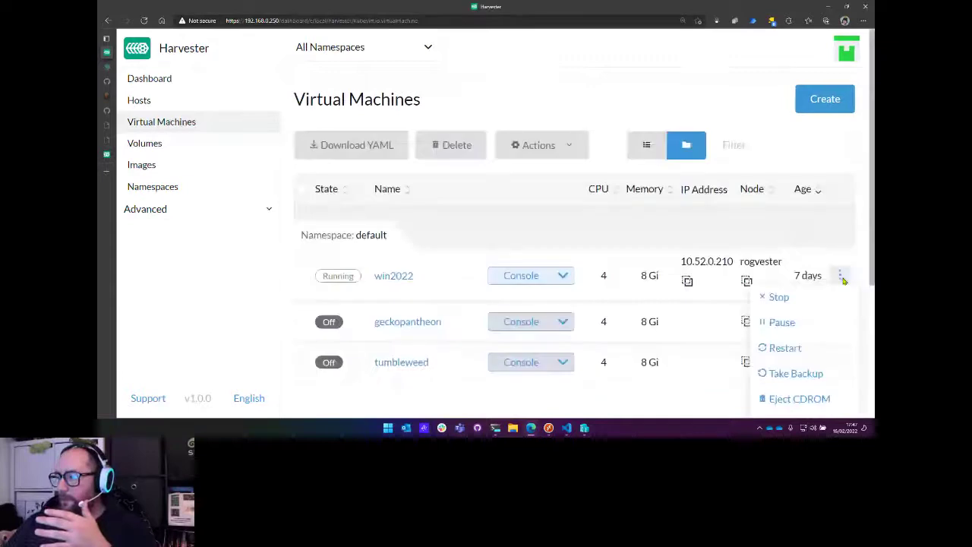
scroll(827, 311, "down", 3)
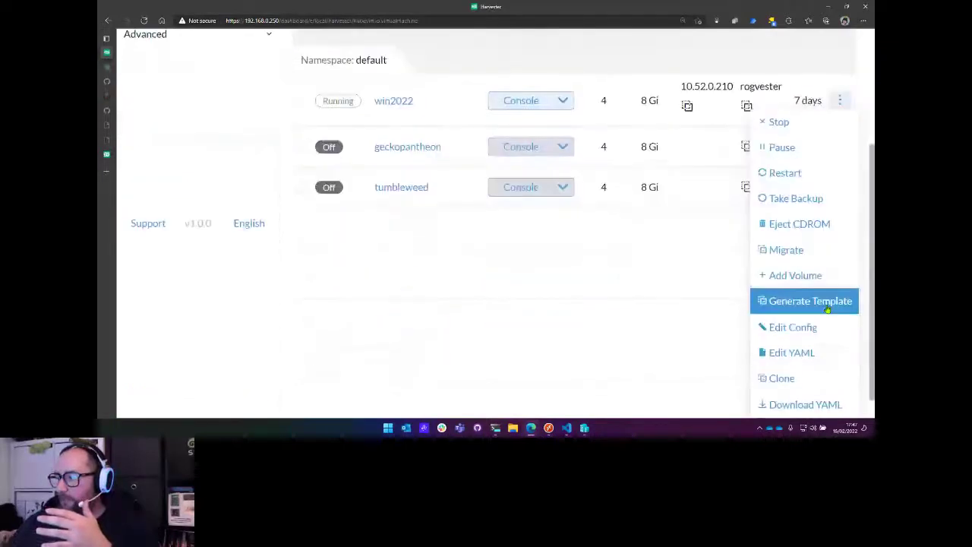
left_click(827, 304)
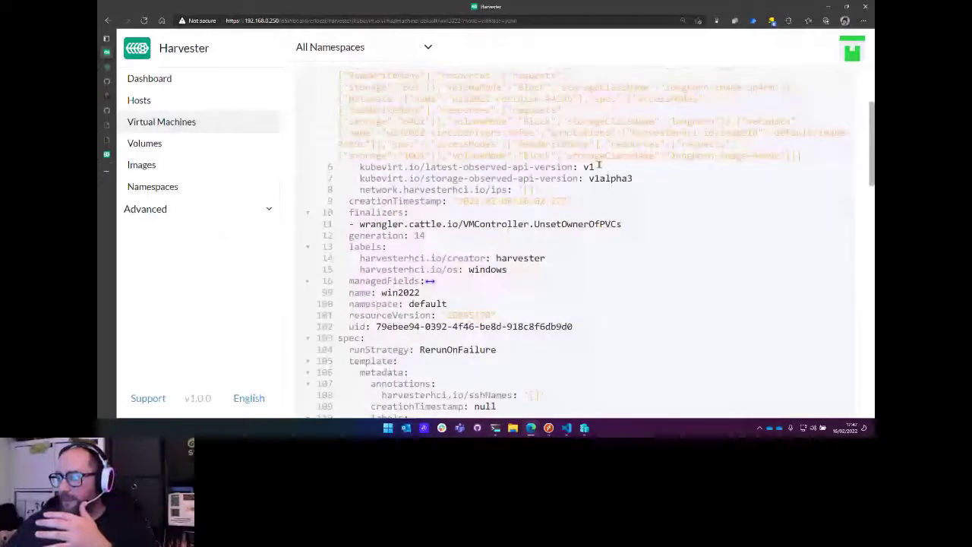
scroll(599, 165, "down", 15)
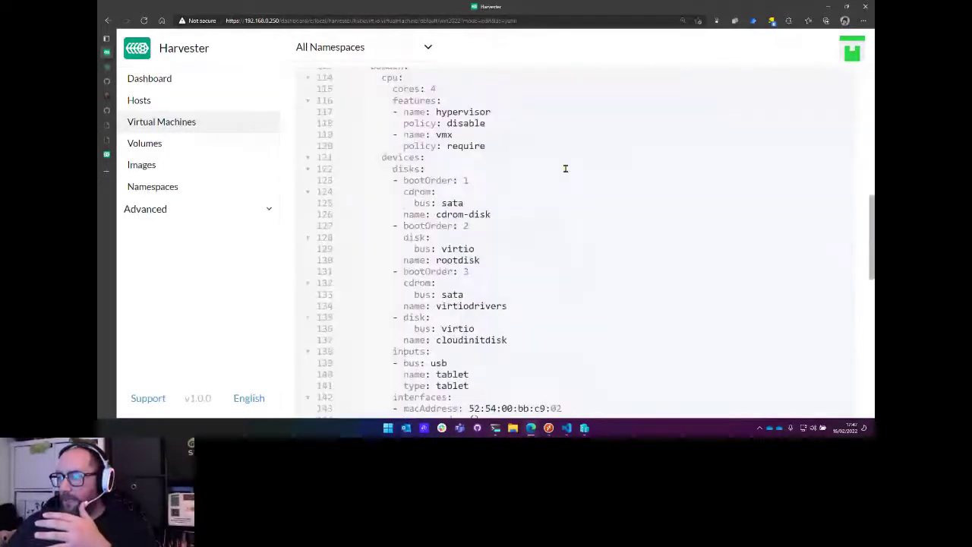
- Highlight the CPU features block in the YAML, covering the hypervisor and vmx policies
left_click_drag(392, 100, 514, 169)
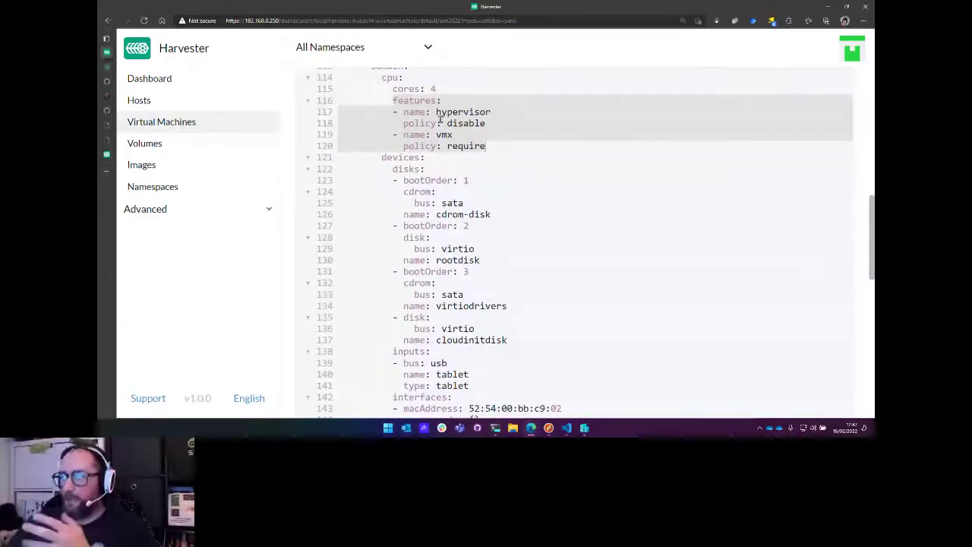
left_click(499, 143)
left_click_drag(480, 144, 394, 100)
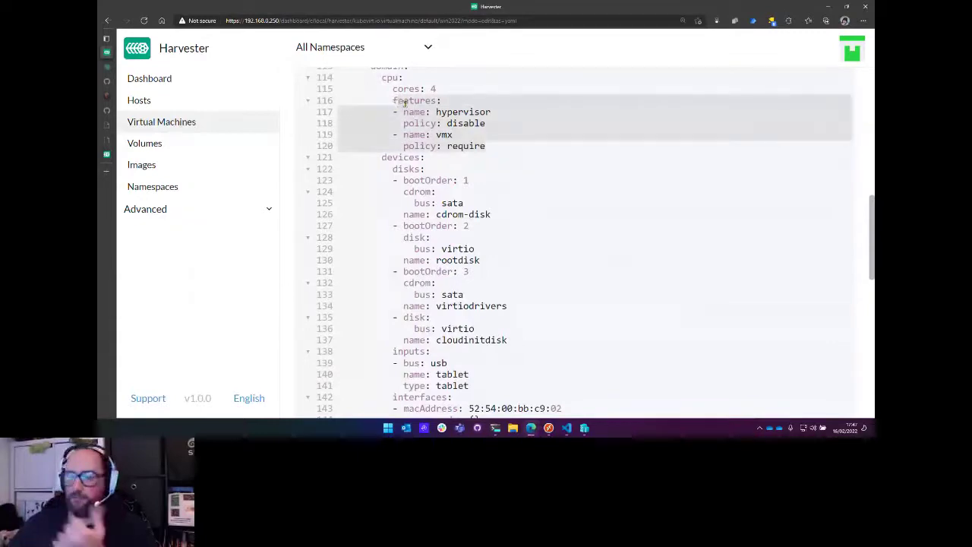
- Highlight the YAML lines from features to firmware that hold the acpi, smm and secureBoot settings
scroll(480, 128, "down", 3)
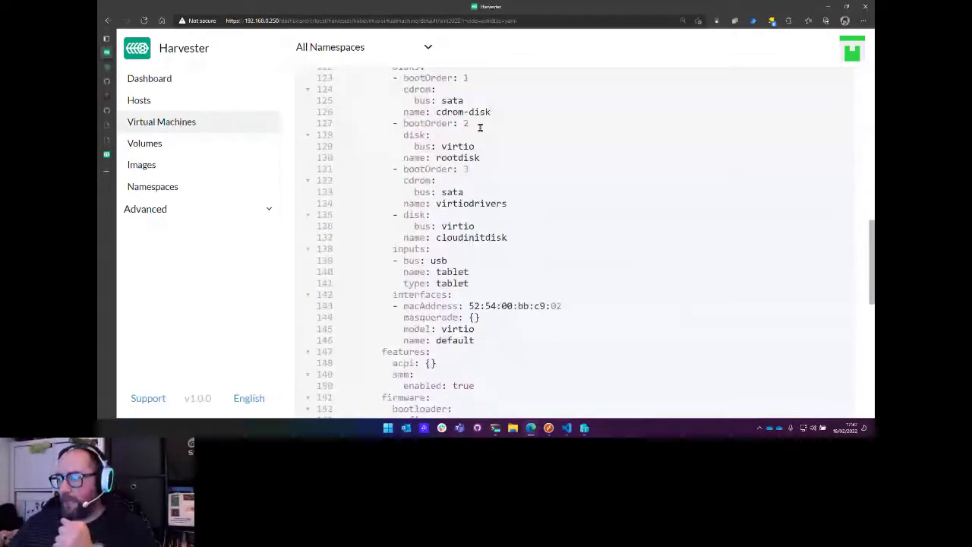
scroll(482, 130, "down", 10)
scroll(512, 161, "up", 5)
left_click_drag(513, 218, 336, 141)
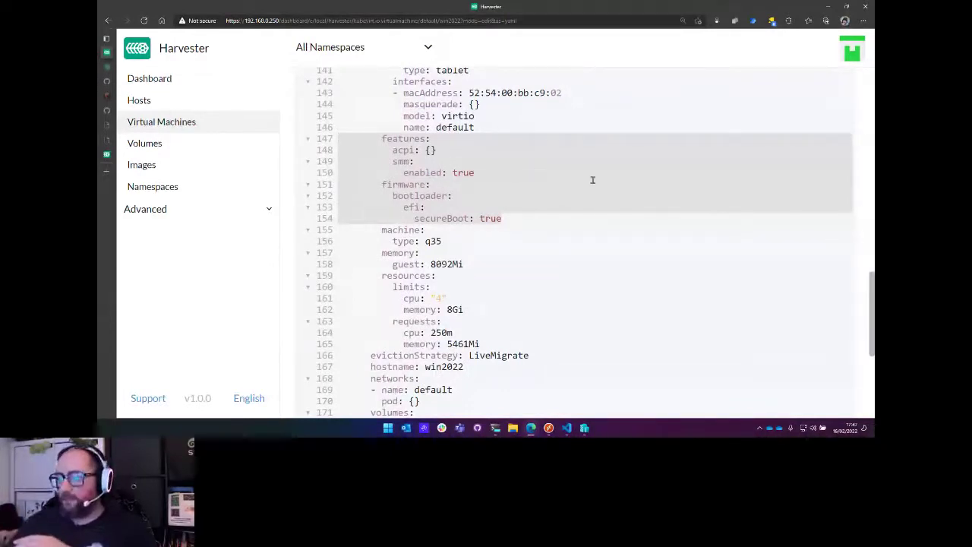
scroll(671, 182, "down", 1)
scroll(722, 187, "up", 4)
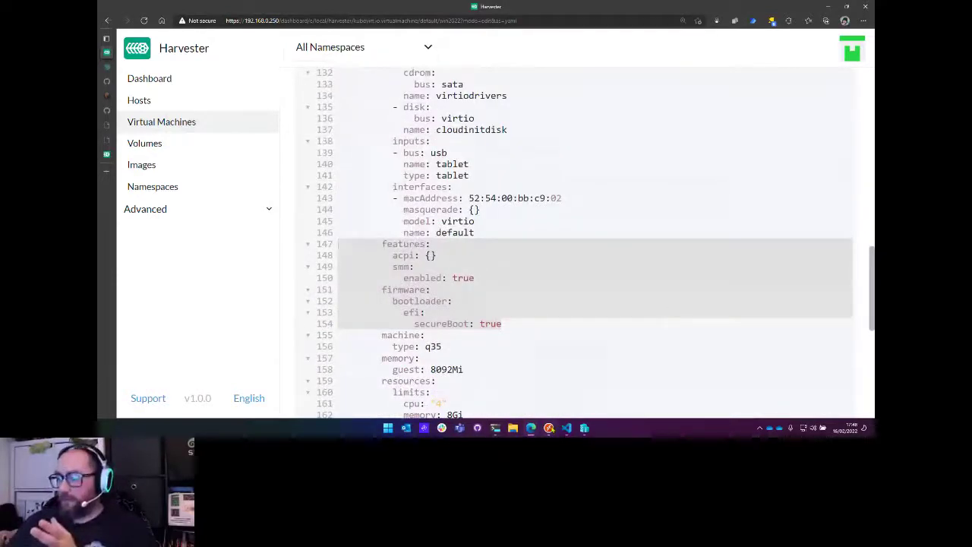
- Switch to the Remote Desktop session, check System Information and the CPU performance in Task Manager, and return to Harvester in the browser
mouse_move(549, 428)
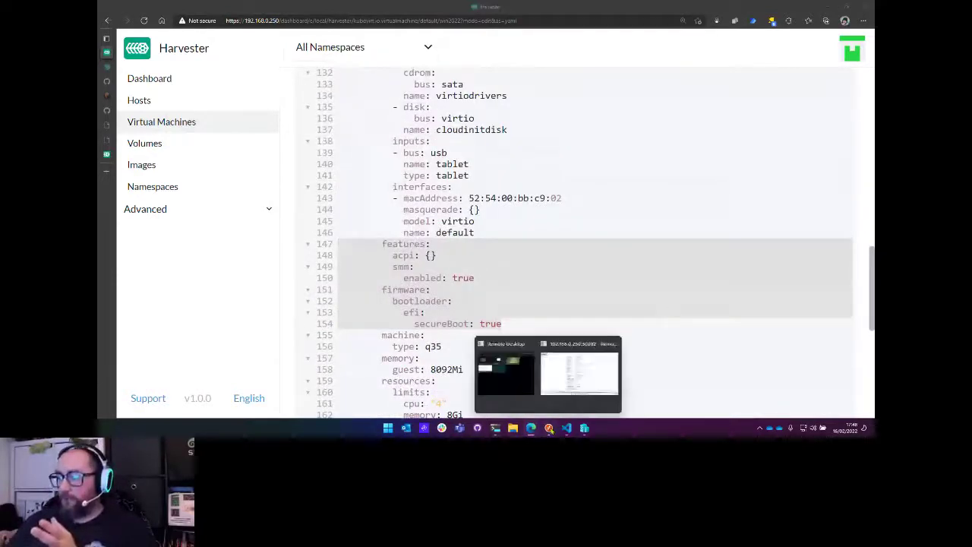
left_click(578, 381)
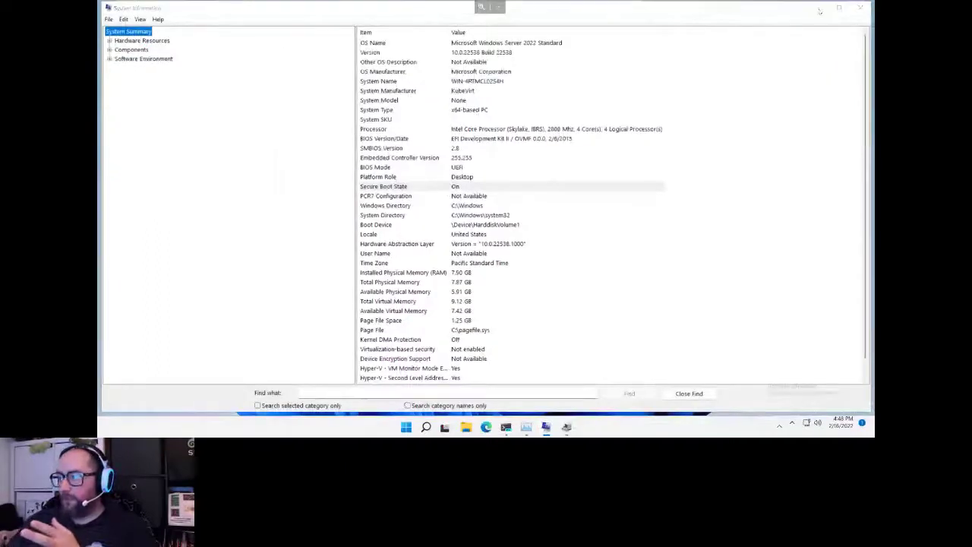
left_click(819, 9)
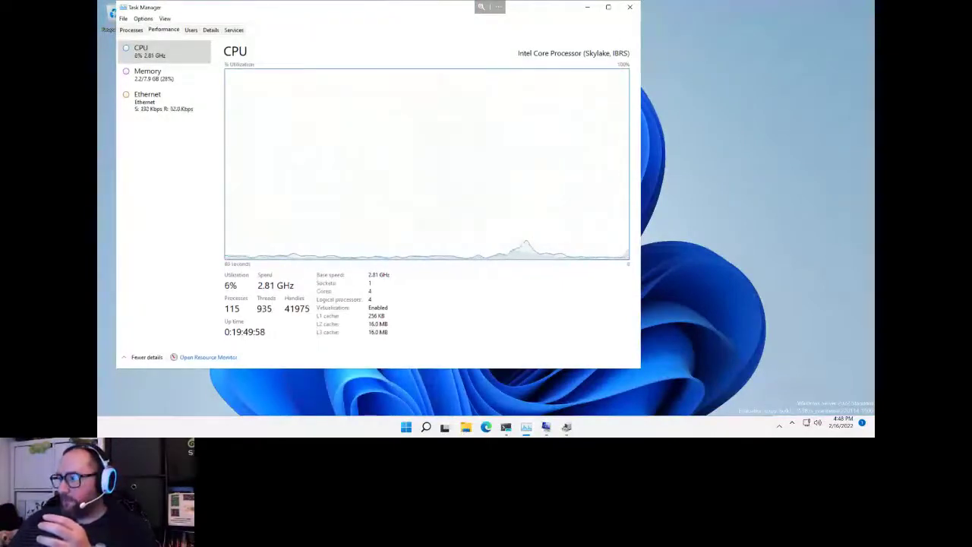
mouse_move(505, 11)
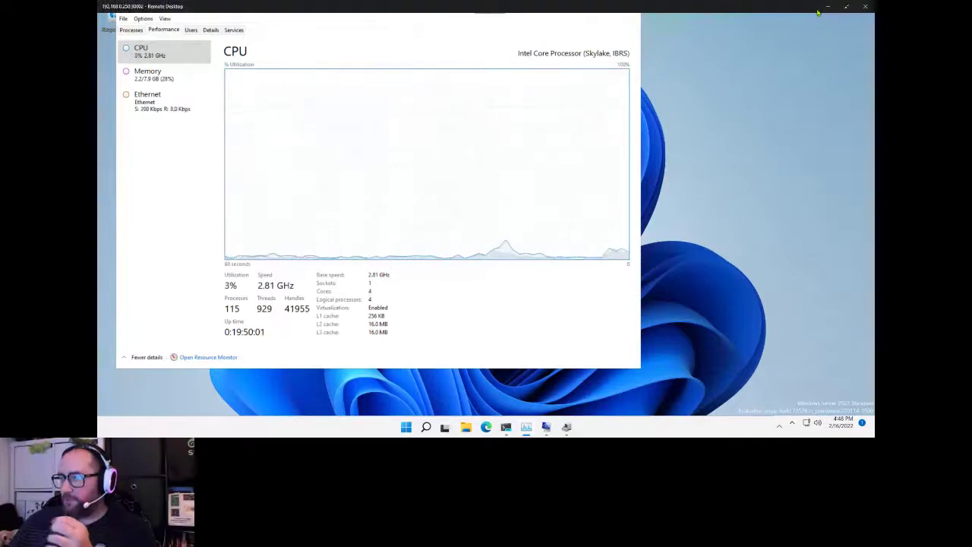
left_click(827, 6)
- Open the KubeVirt API reference, go back to the v1.CPU definition and review its fields
mouse_move(131, 67)
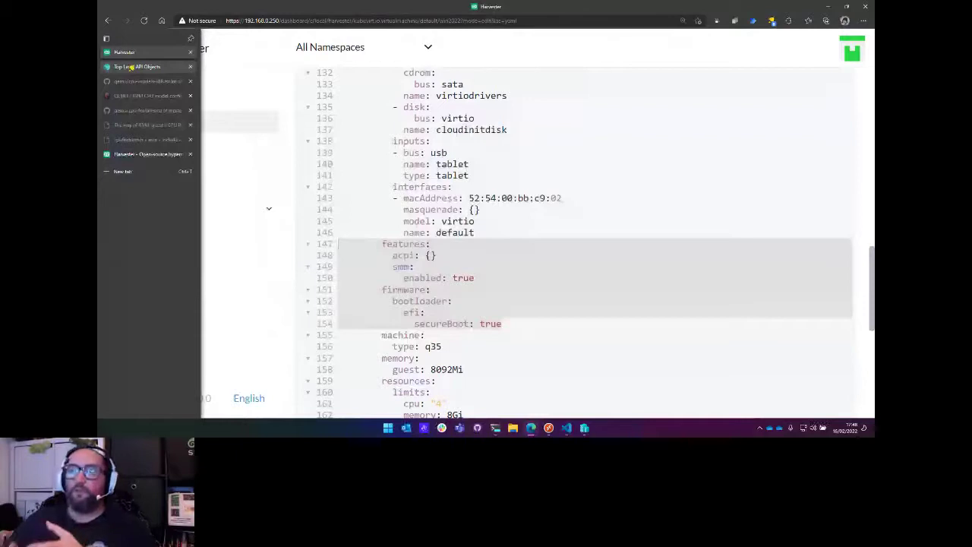
left_click(130, 66)
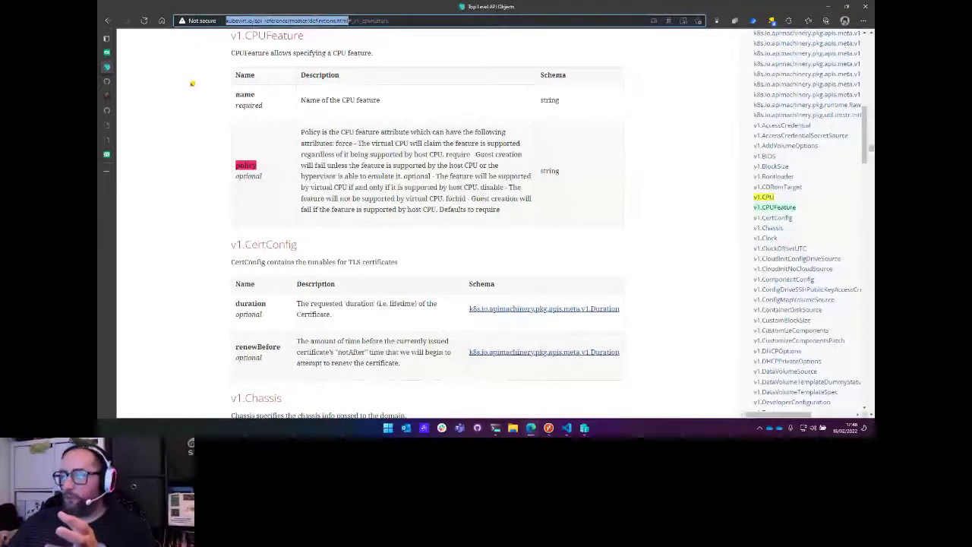
key("alt+Left")
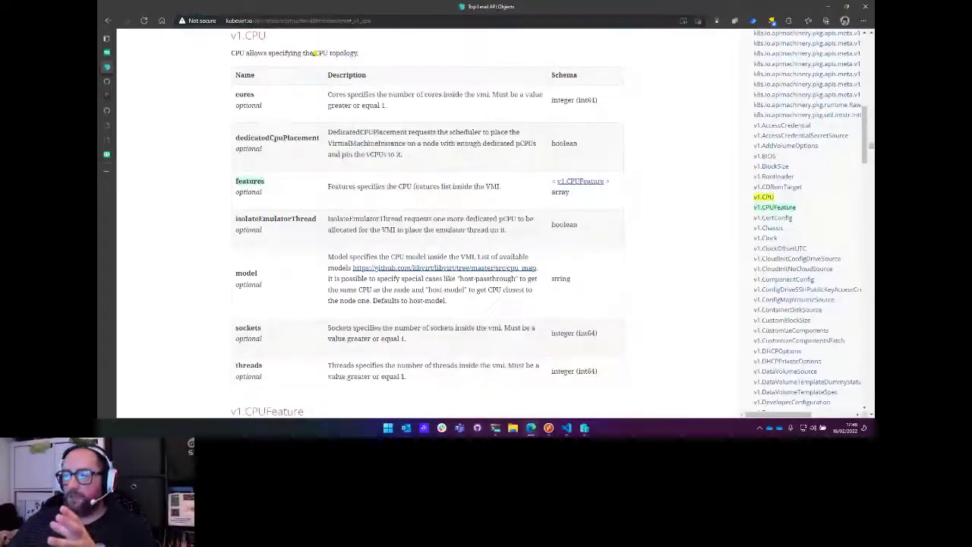
scroll(271, 95, "down", 1)
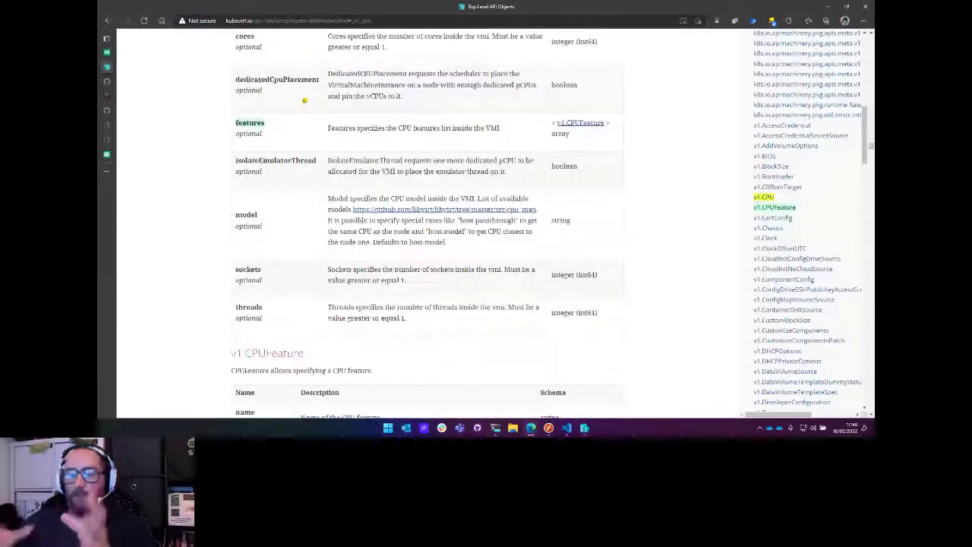
scroll(303, 99, "up", 1)
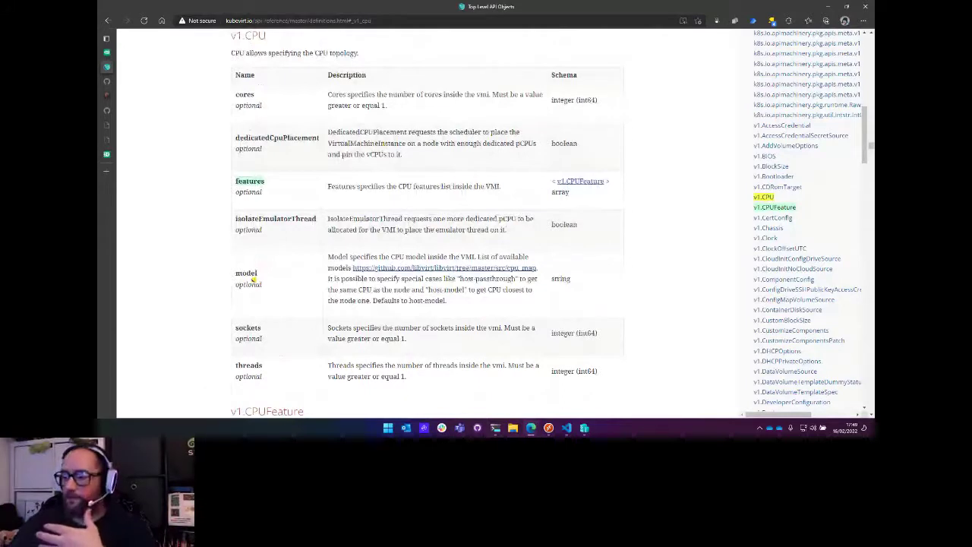
- Check the preferred Intel CPU models in the QEMU file on GitHub and open the v1.CPUFeature definition in the KubeVirt reference
key("ctrl+Tab")
scroll(473, 307, "up", 1)
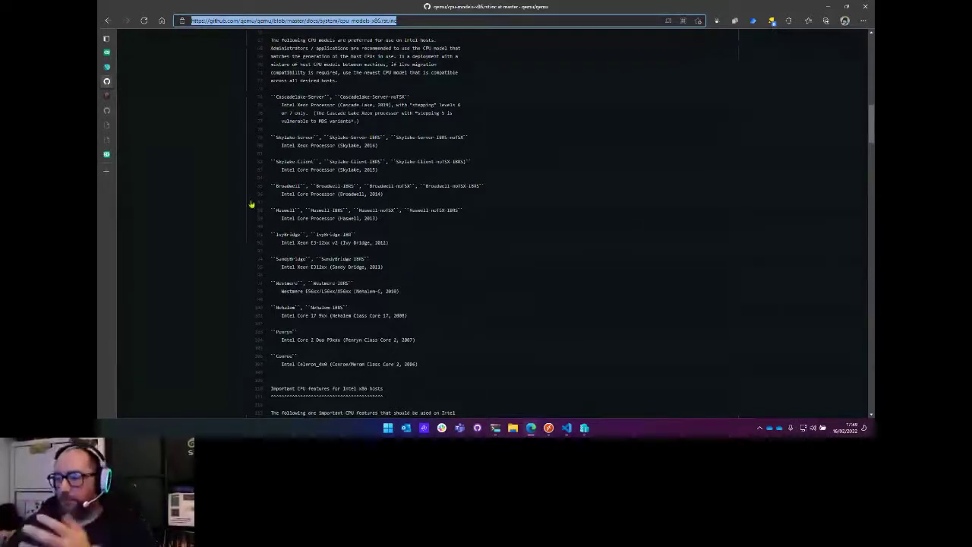
left_click(107, 67)
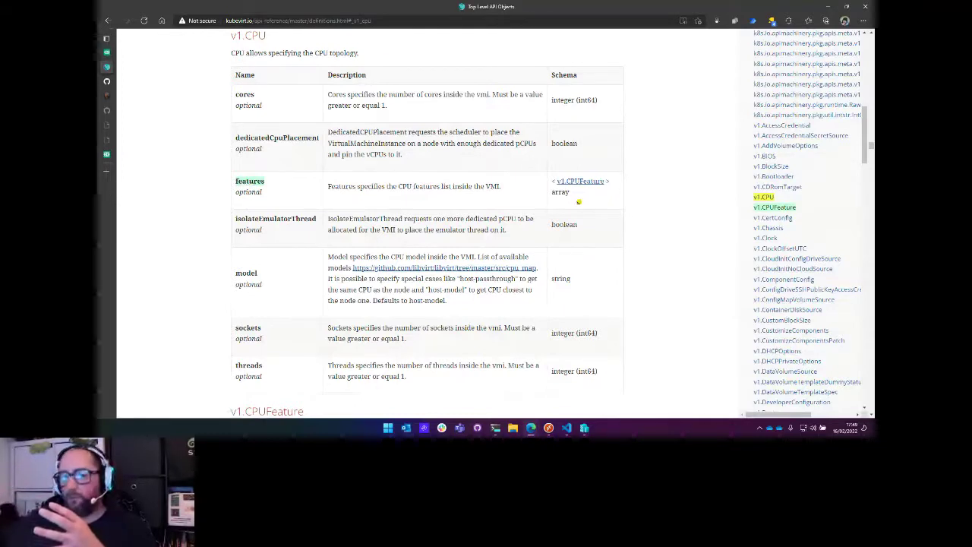
left_click(584, 182)
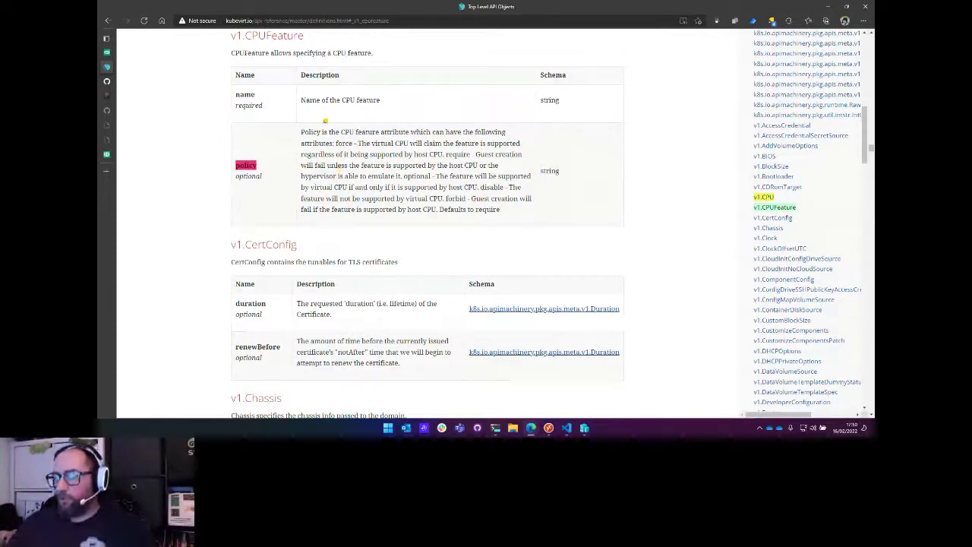
- Return to the win2022 YAML and highlight the hypervisor and vmx entries under the CPU features
left_click(107, 53)
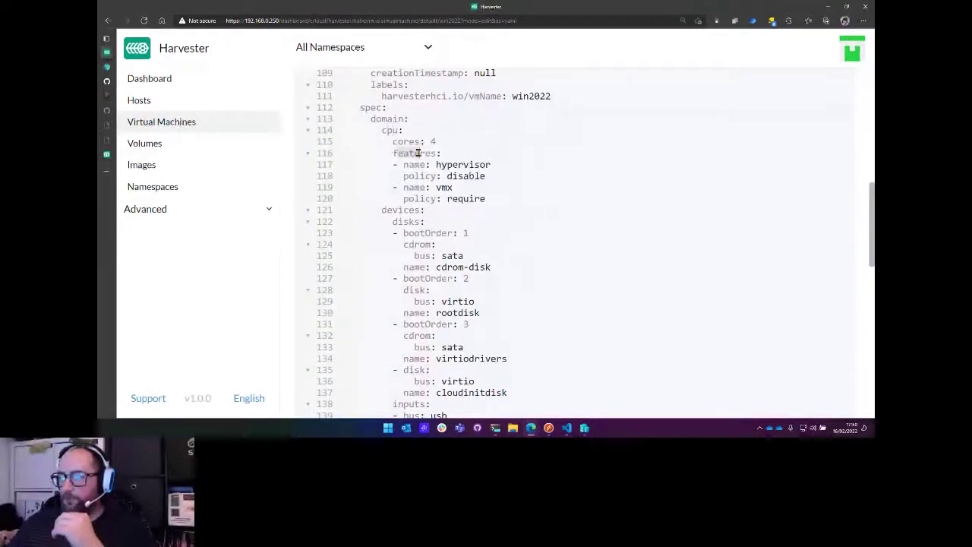
left_click_drag(419, 162, 446, 198)
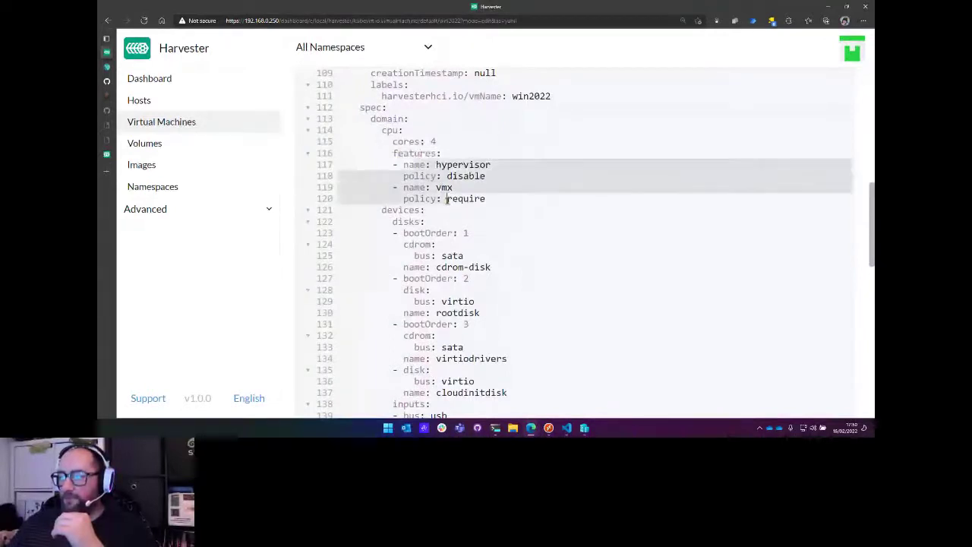
left_click(458, 177)
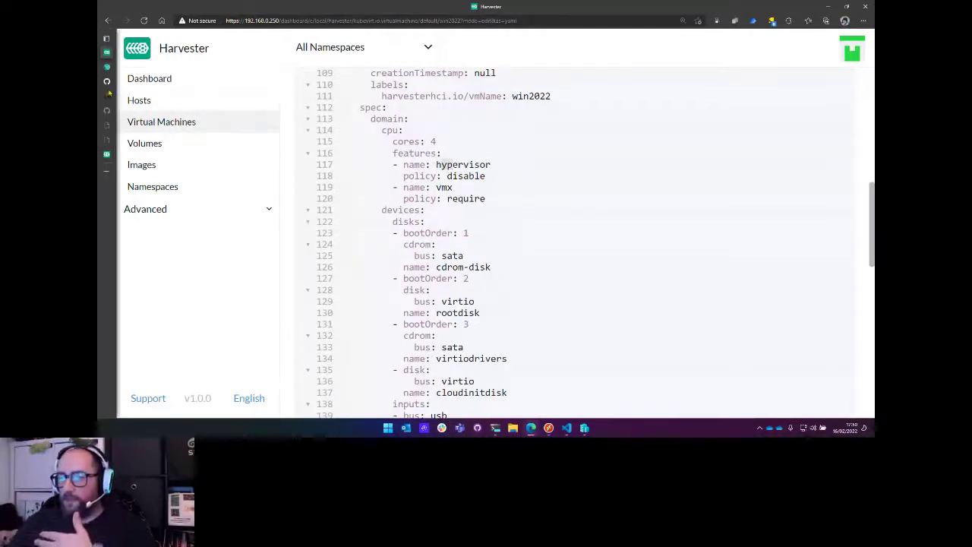
- Review the Medium article on KVM CPU flags, the kernel cpufeatures.h source and the QEMU CPU model documentation, ending at the KubeVirt reference
mouse_move(110, 88)
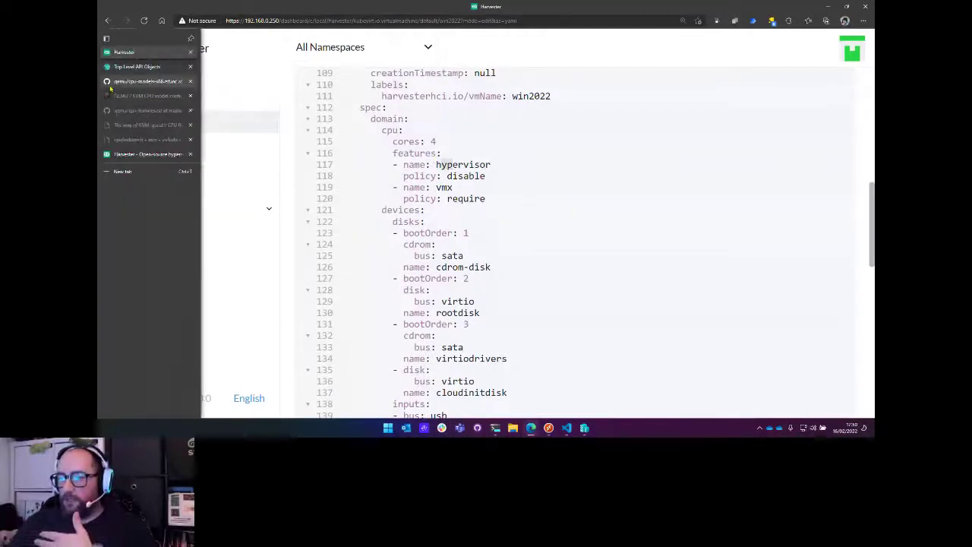
left_click(138, 128)
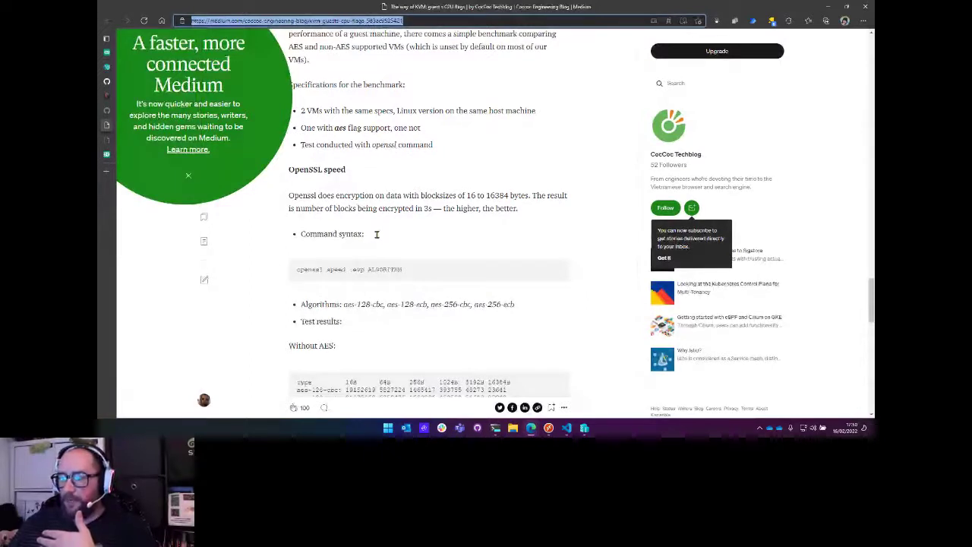
key("ctrl+Tab")
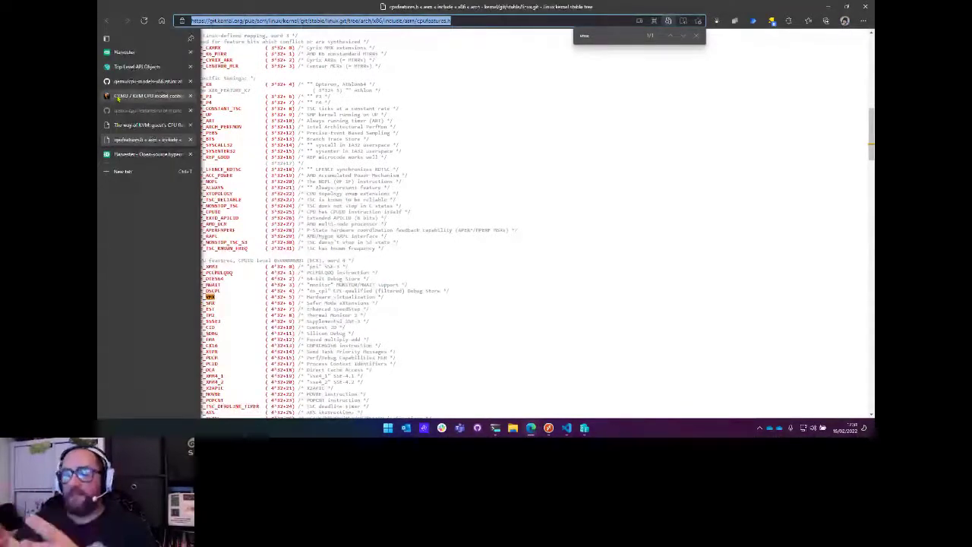
left_click(118, 97)
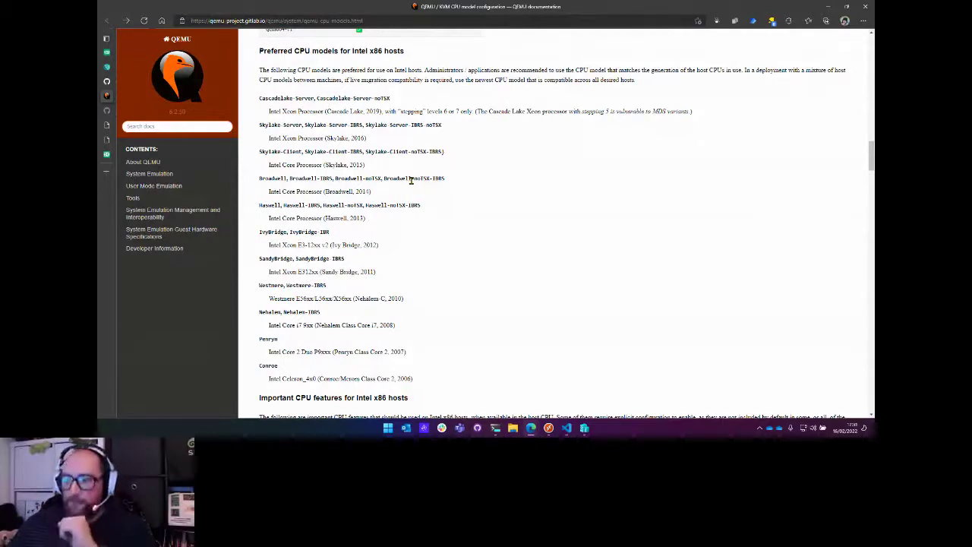
left_click(110, 68)
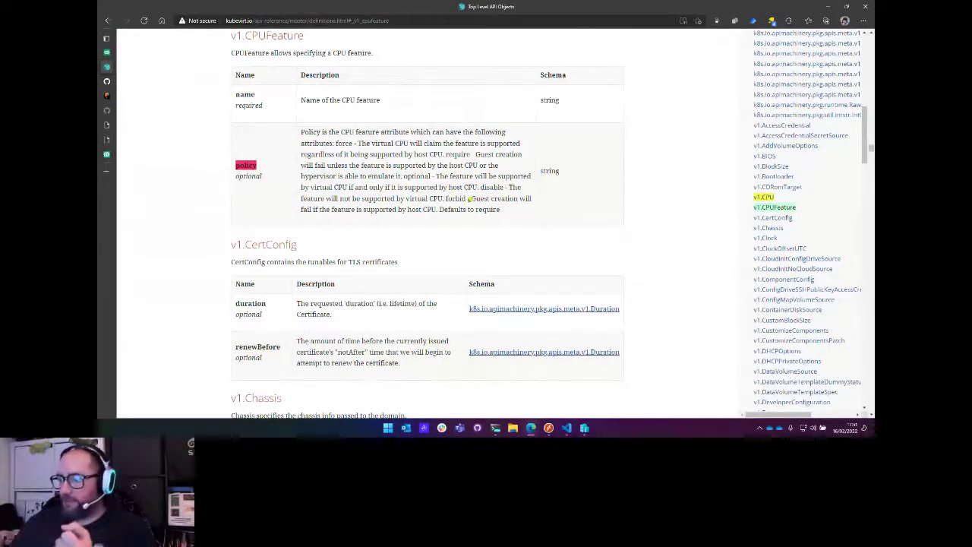
- Return to the win2022 YAML and highlight the firmware bootloader block and the features lines with acpi and smm
mouse_move(110, 126)
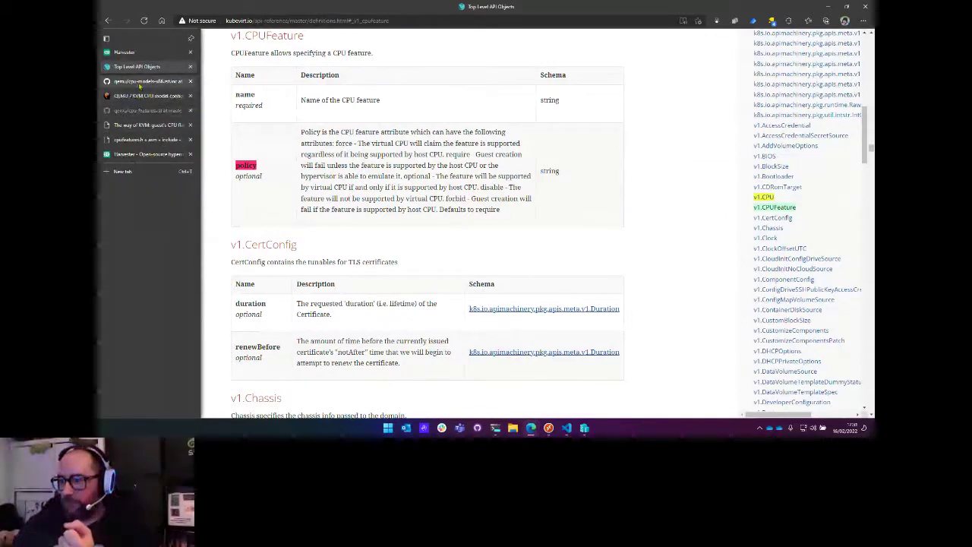
left_click(138, 53)
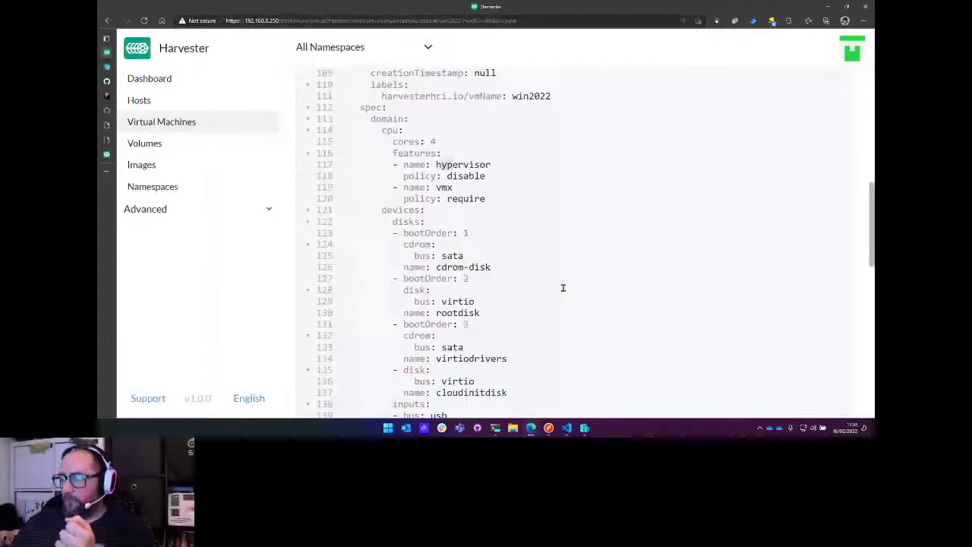
scroll(563, 287, "down", 4)
left_click_drag(512, 271, 337, 236)
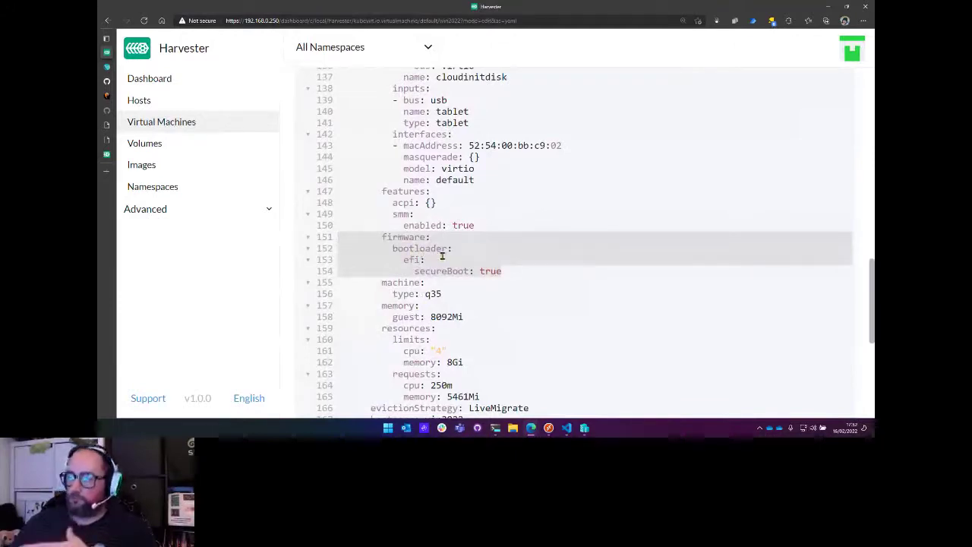
left_click_drag(383, 192, 424, 219)
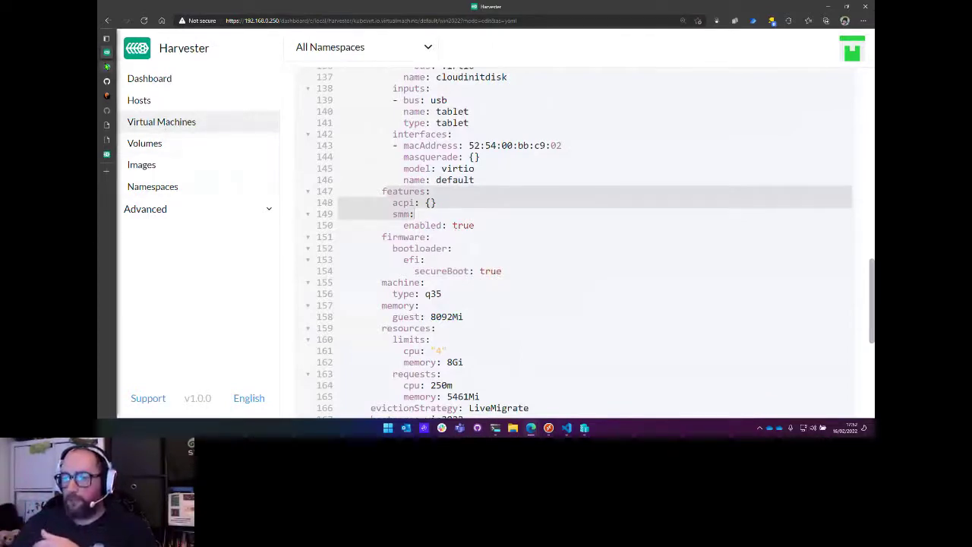
- Highlight the smm entry of v1.Features in the KubeVirt API reference and open the v1.Firmware definition
key("alt+Tab")
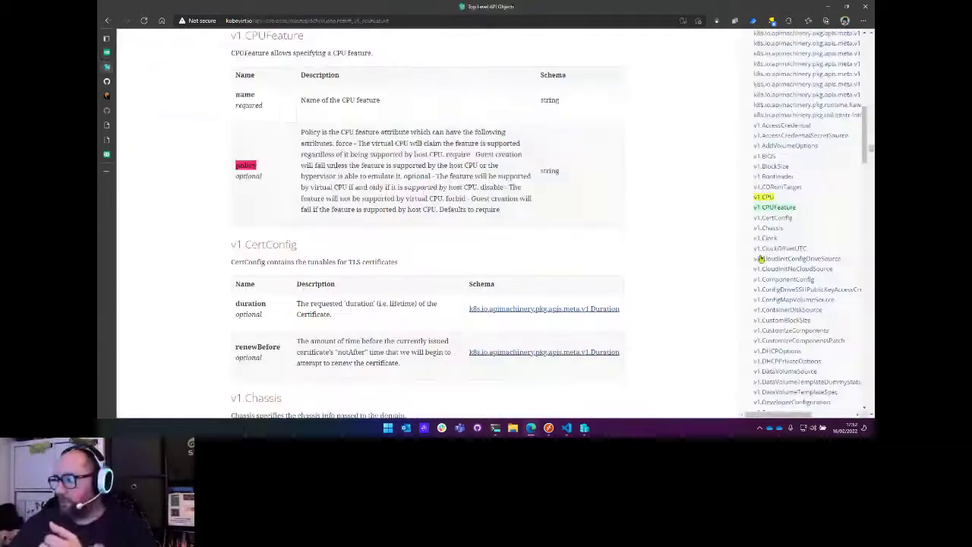
scroll(787, 211, "down", 1)
scroll(787, 211, "down", 5)
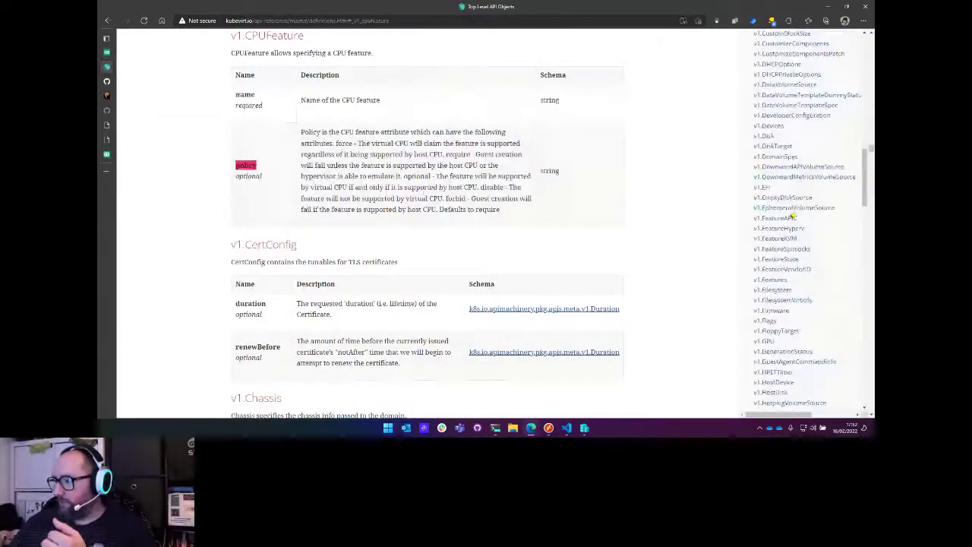
left_click(775, 280)
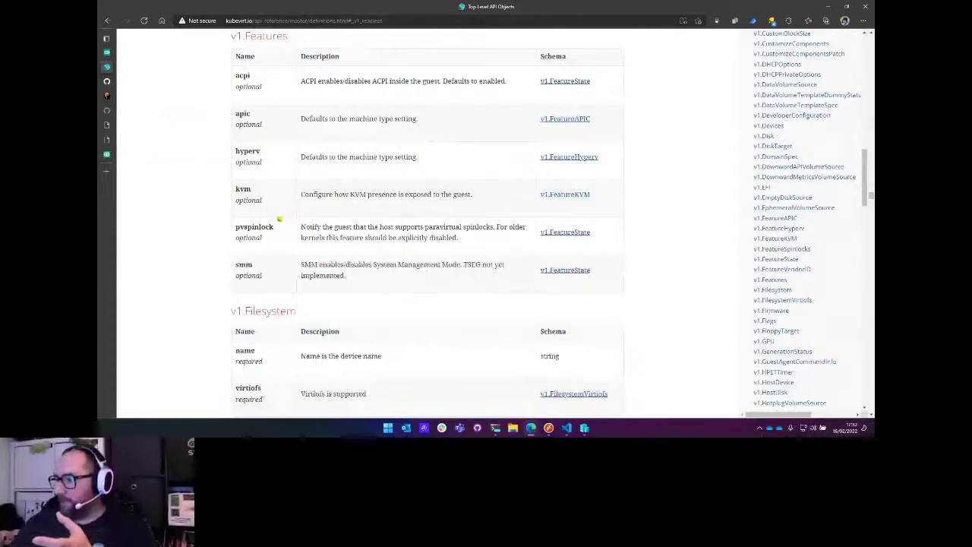
left_click_drag(253, 266, 665, 274)
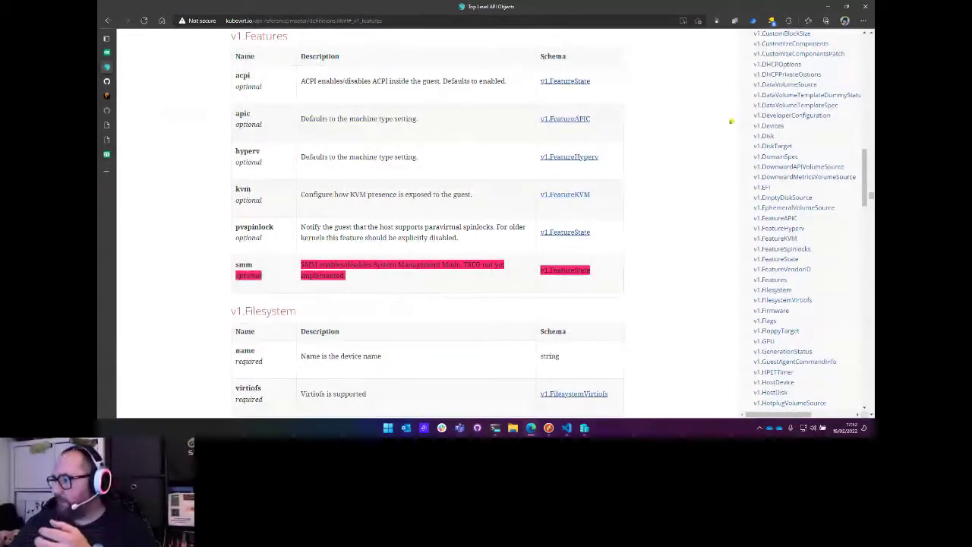
left_click_drag(865, 179, 864, 183)
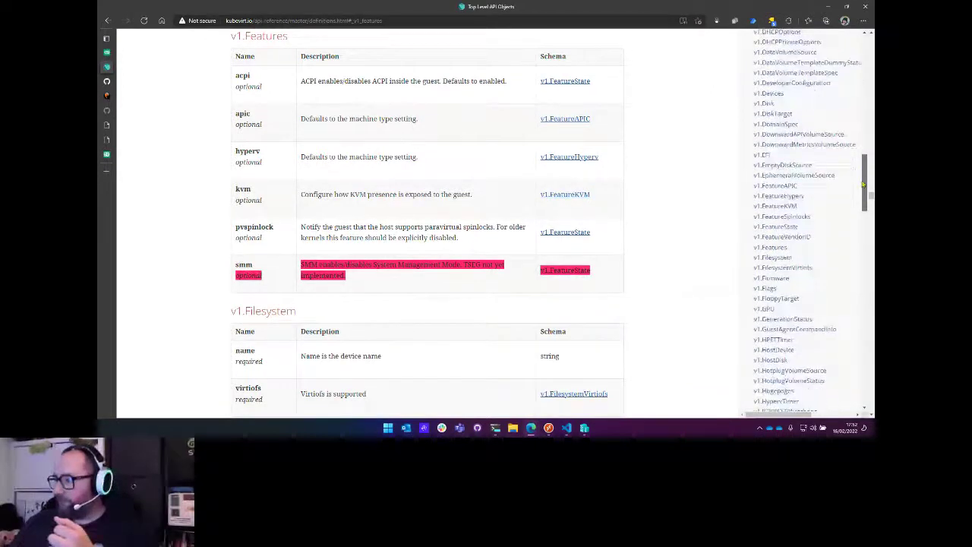
left_click(779, 279)
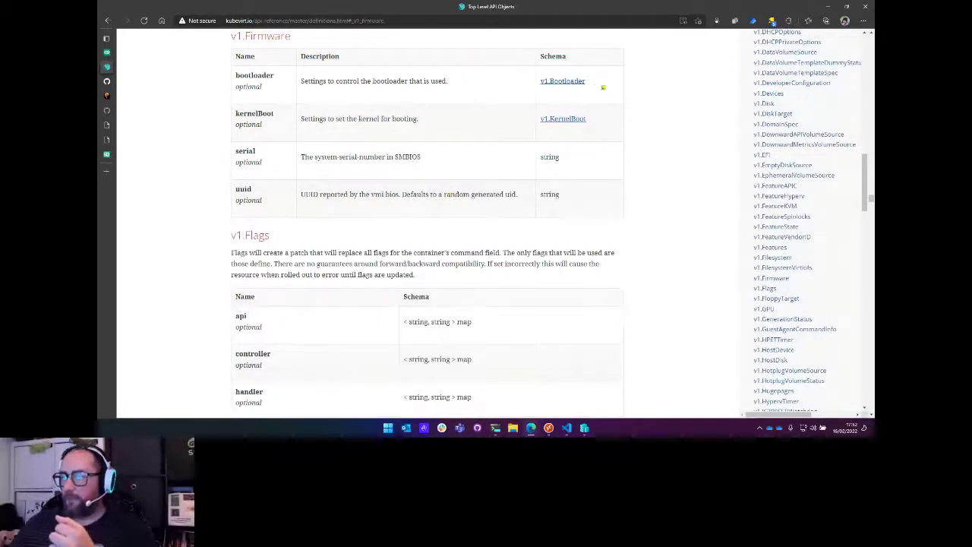
- Follow the KubeVirt reference from v1.Bootloader to v1.EFI and highlight "Requires SMM" in the secureBoot description
left_click(560, 82)
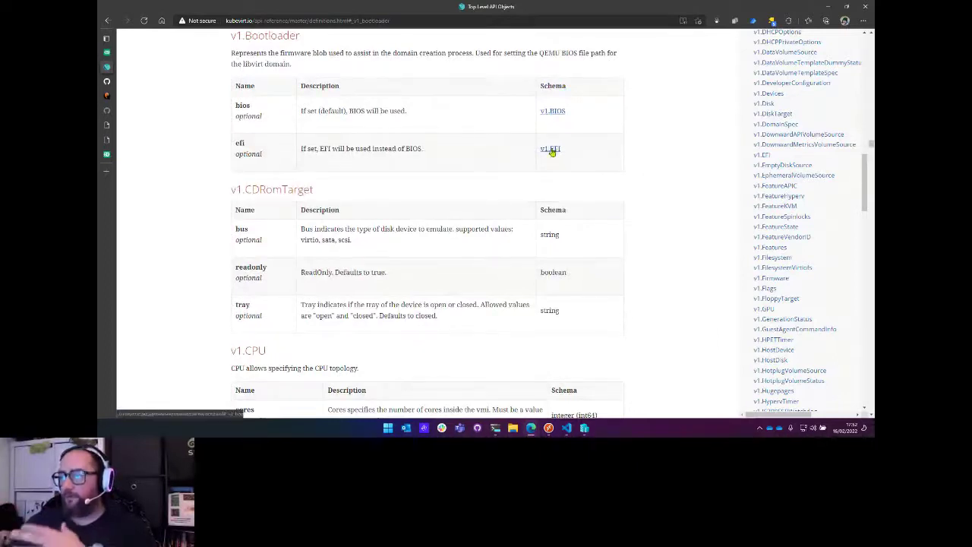
left_click(552, 150)
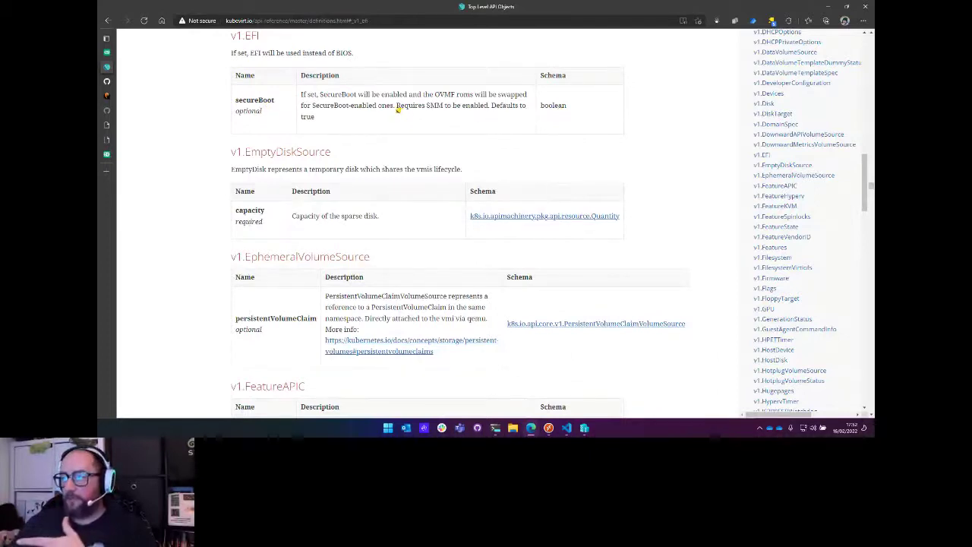
left_click_drag(397, 107, 417, 110)
left_click_drag(443, 111, 446, 120)
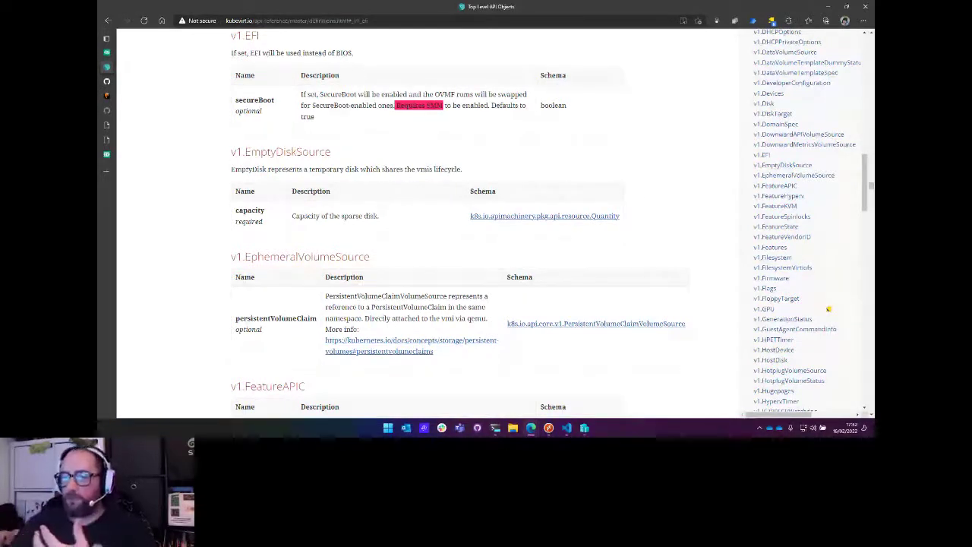
- Return to the win2022 YAML in Harvester and review the smm and firmware secureBoot entries
left_click(107, 53)
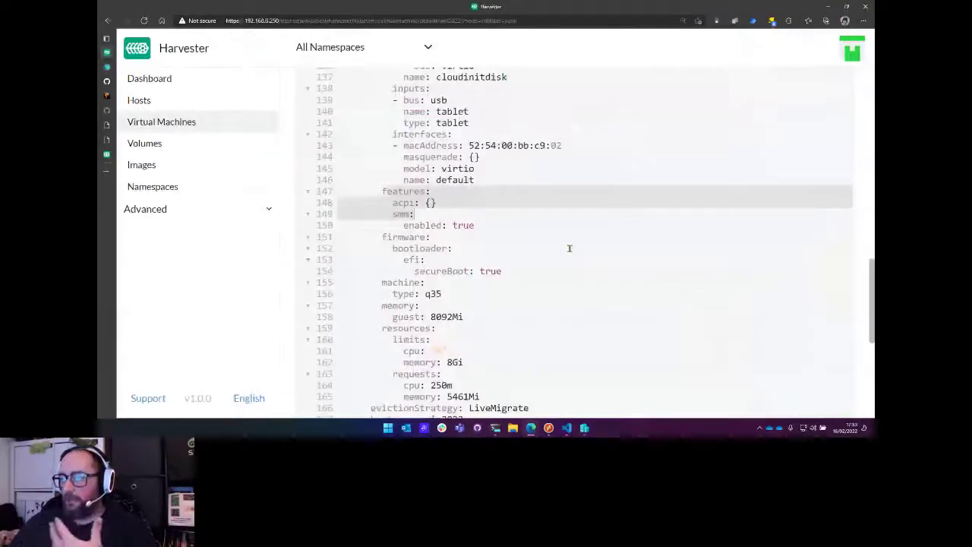
scroll(569, 247, "down", 1)
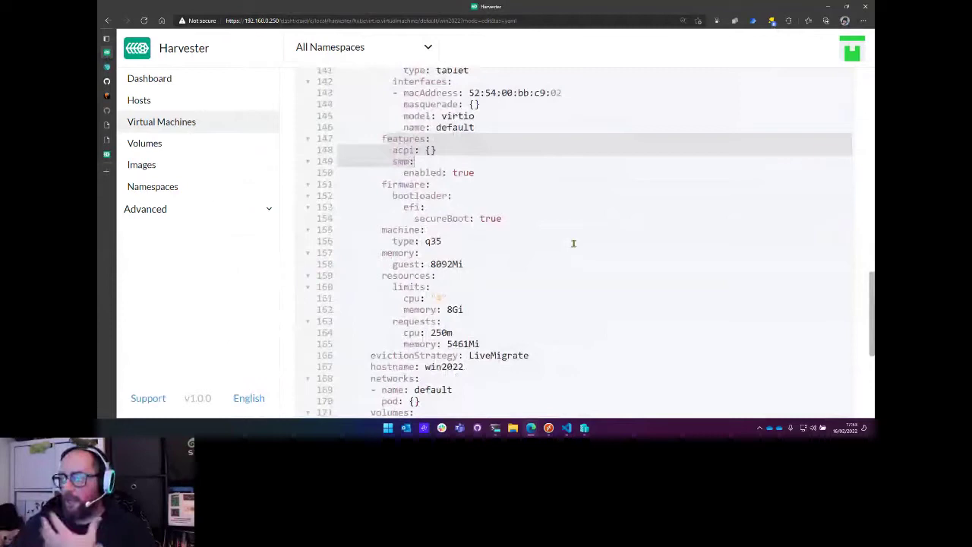
scroll(525, 230, "up", 1)
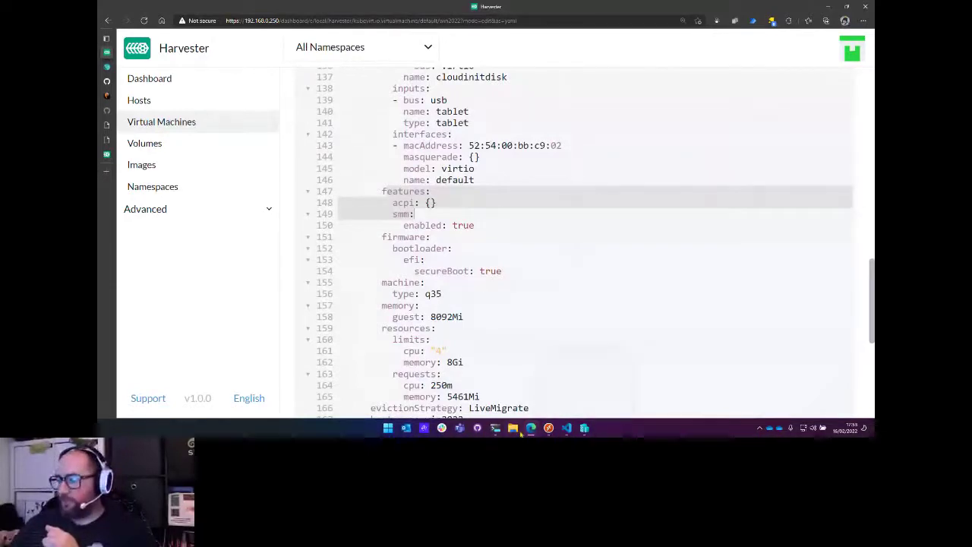
- Switch to the 192.168.0.250:30002 Remote Desktop session, show System Information magnified, select the BIOS Mode row, and restore the normal view
mouse_move(585, 427)
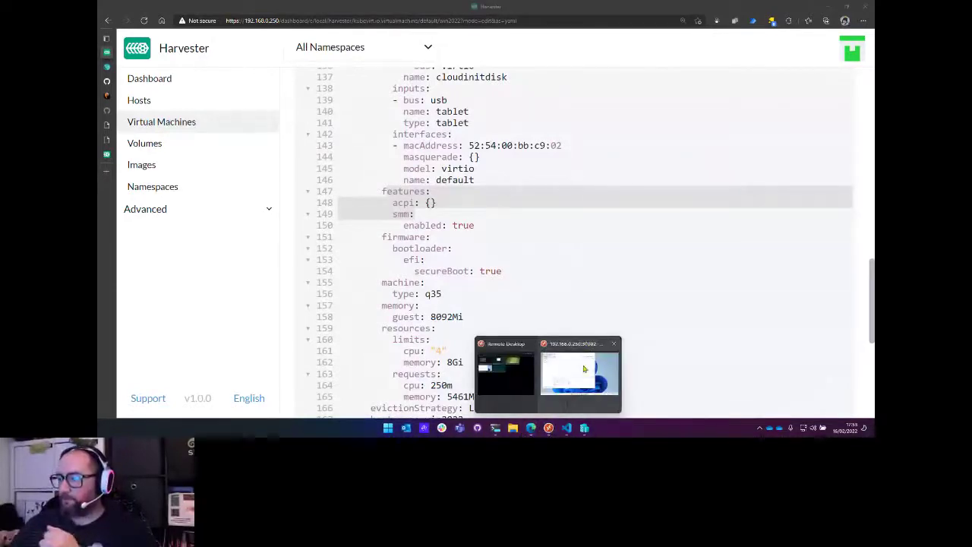
left_click(584, 369)
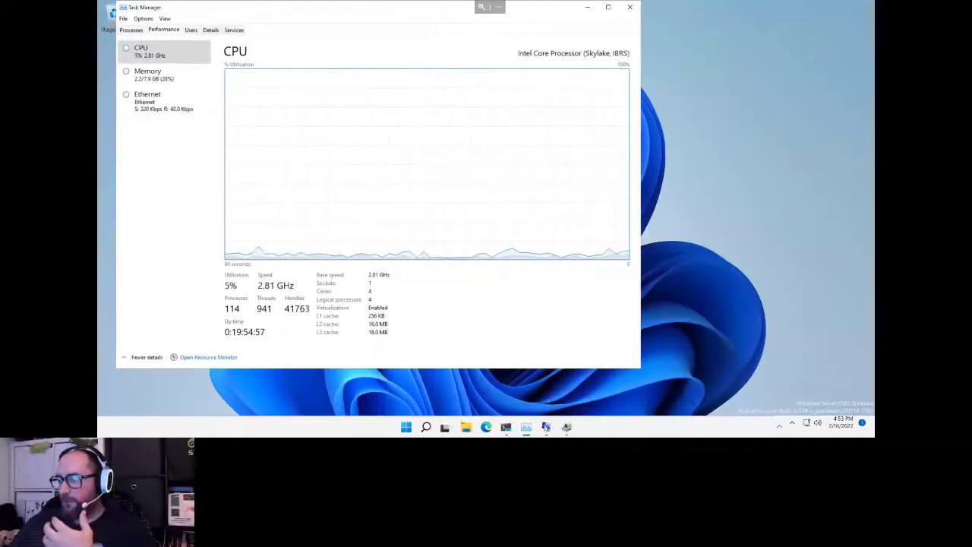
left_click(546, 427)
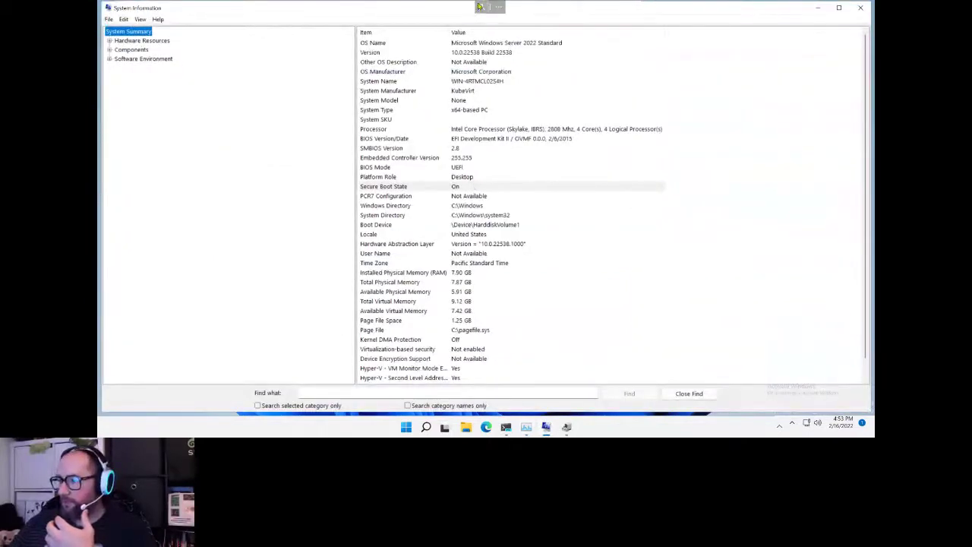
left_click(480, 6)
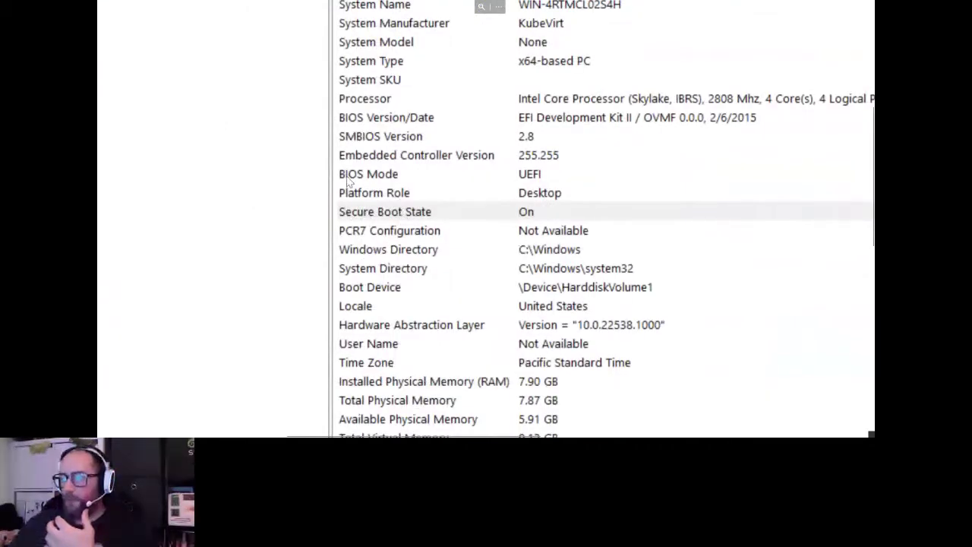
left_click(400, 176)
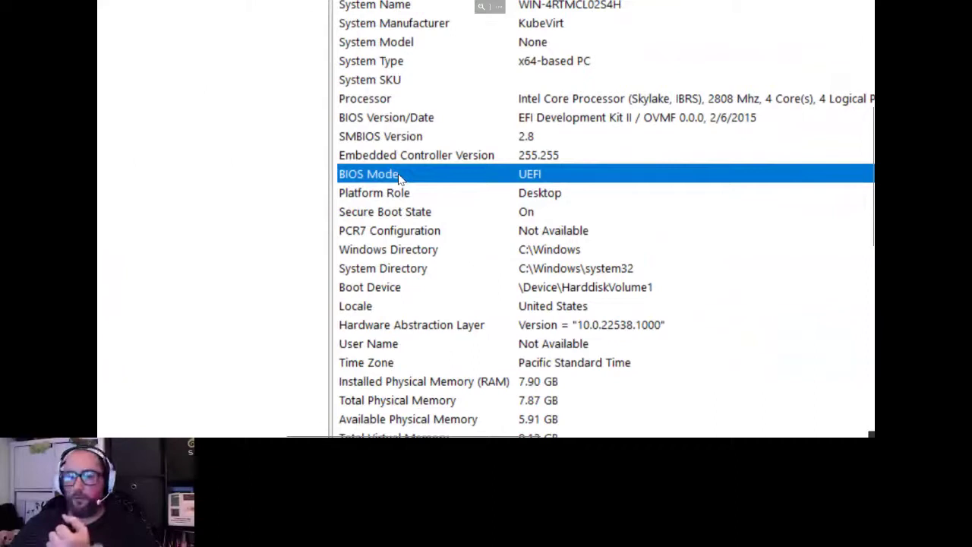
left_click(499, 6)
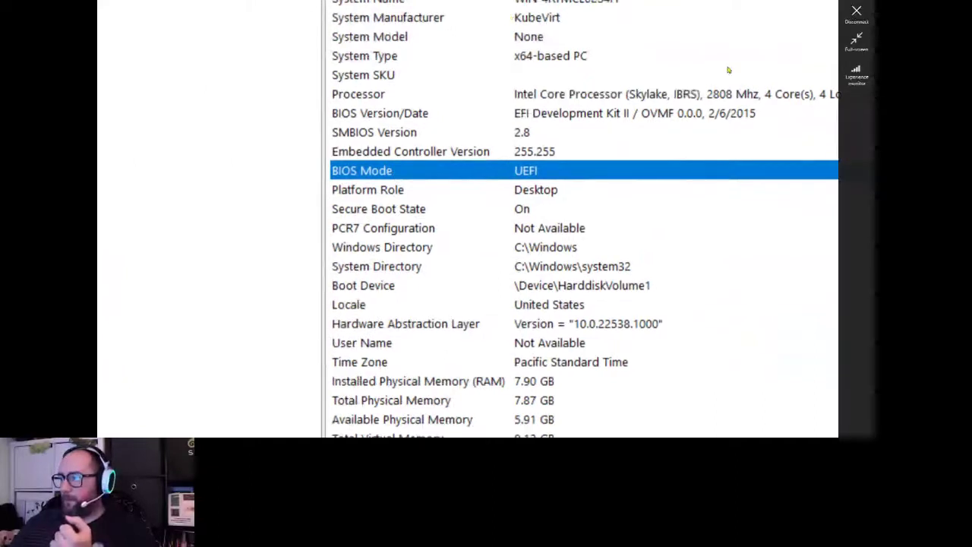
left_click(840, 46)
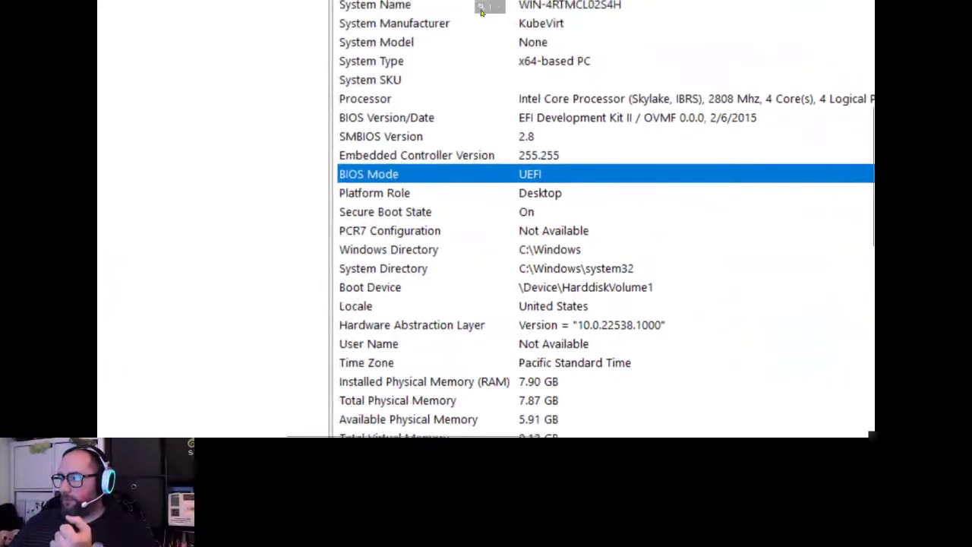
left_click(481, 7)
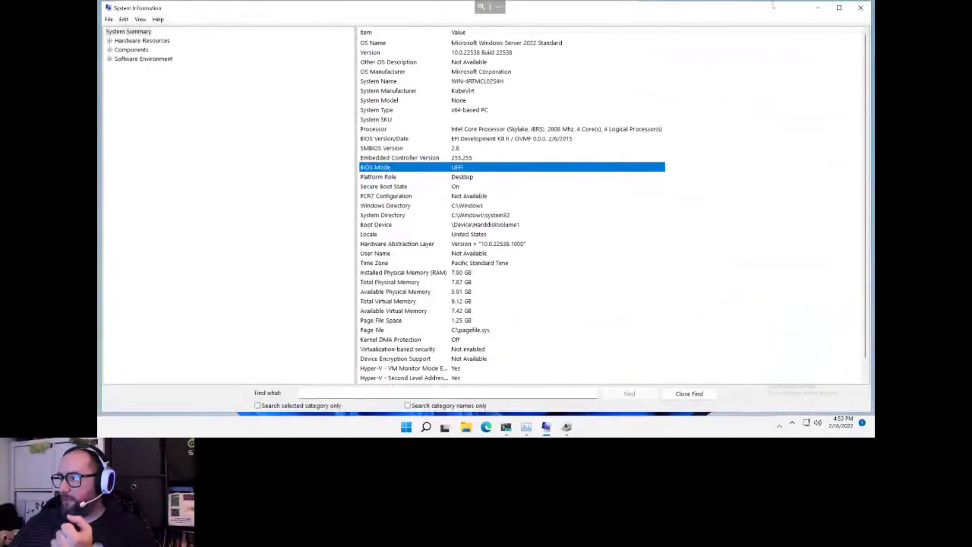
- Return to the PowerPoint slide show and advance past the CPU, SMM and firmware summary to the KubeVirt Service objects slide
left_click(828, 8)
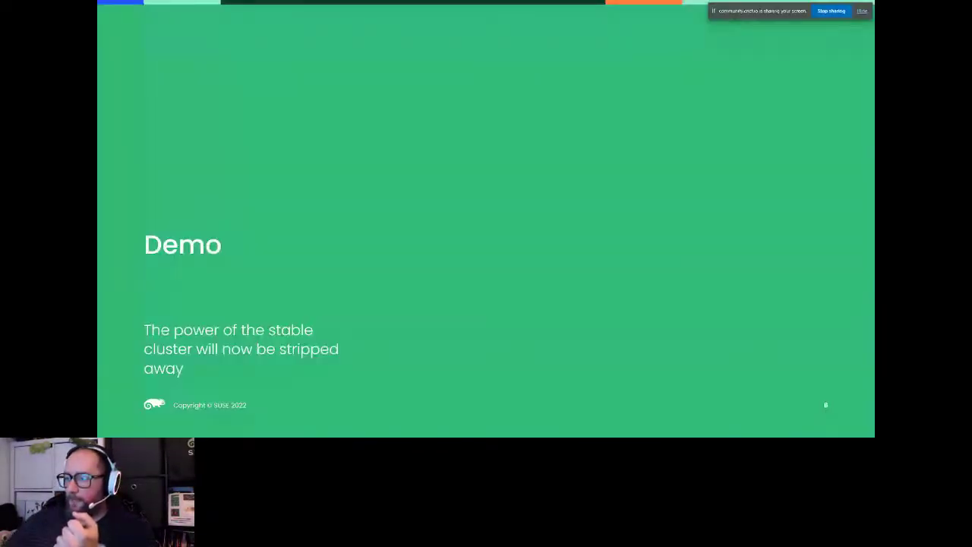
key("Right")
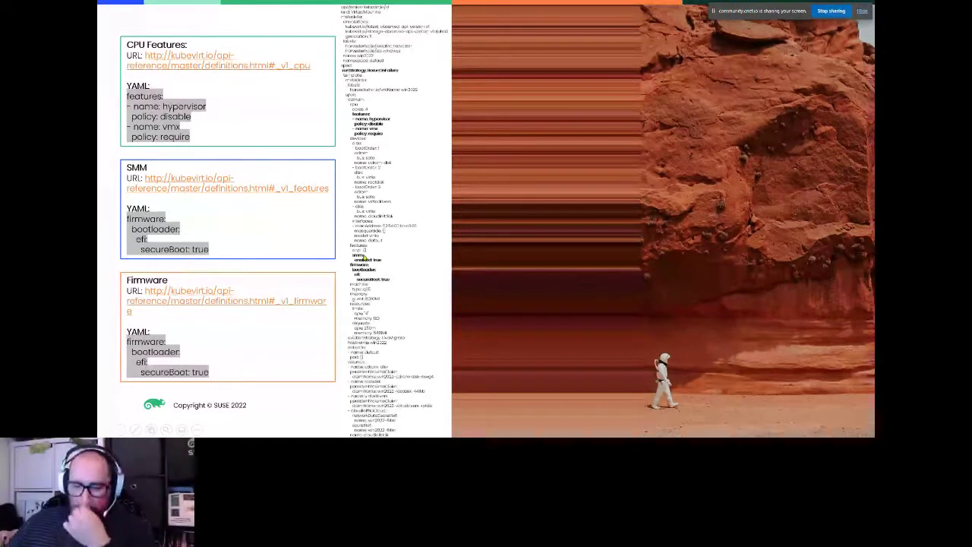
key("Right")
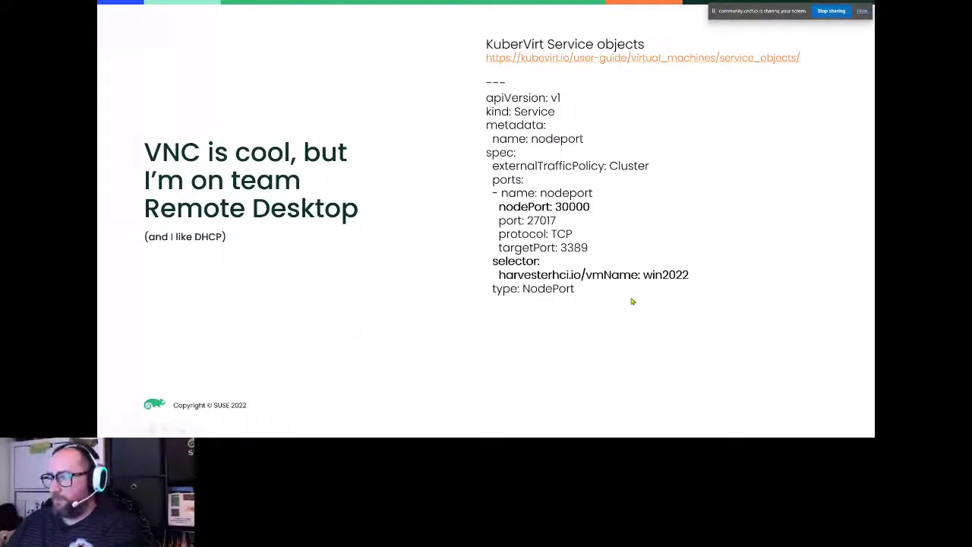
- Switch to Harvester, list the virtual machines, view the win2022 console in Web VNC, and close the console window
key("alt+Tab")
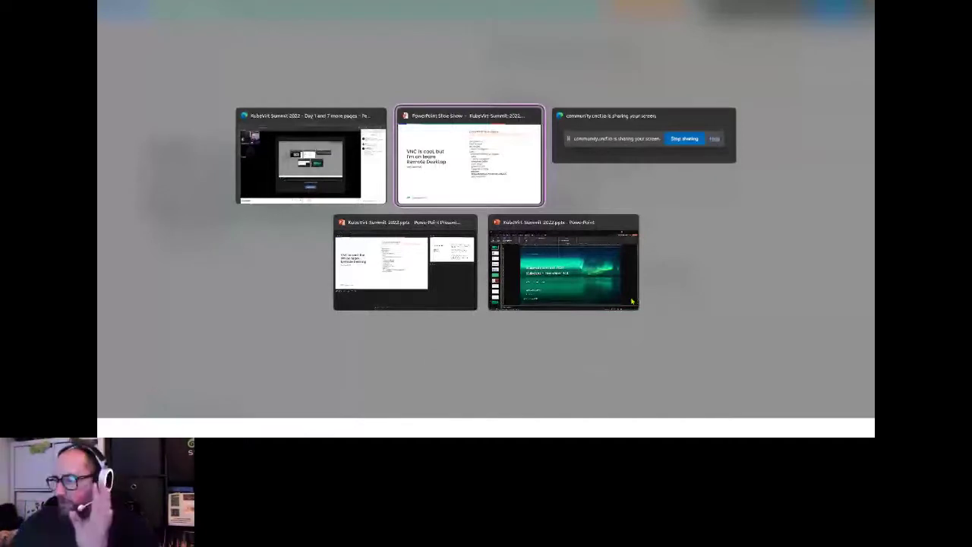
key("Escape")
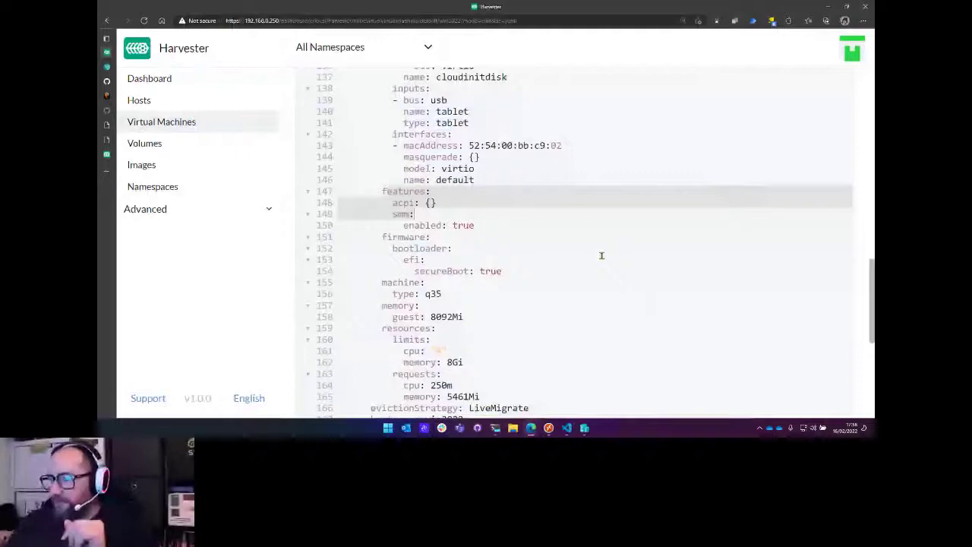
left_click(163, 126)
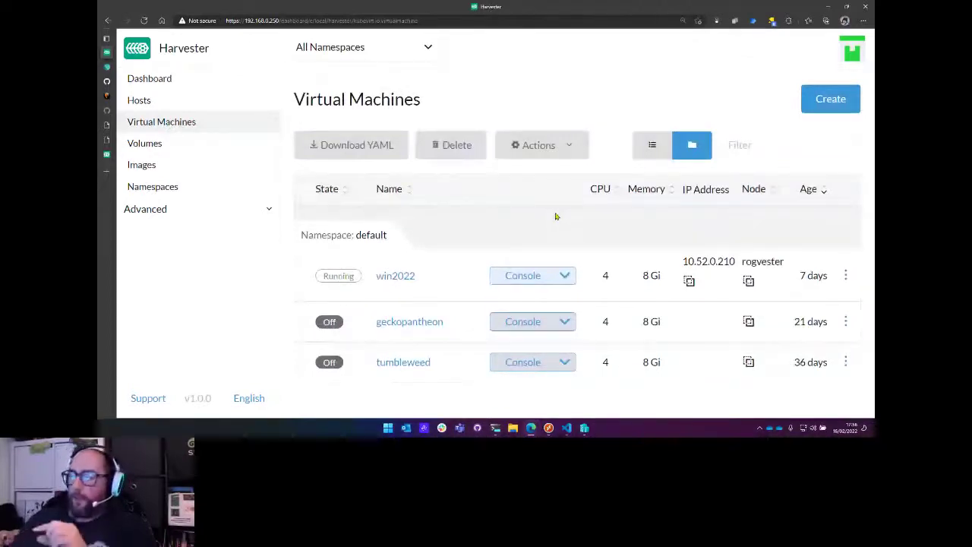
left_click(562, 277)
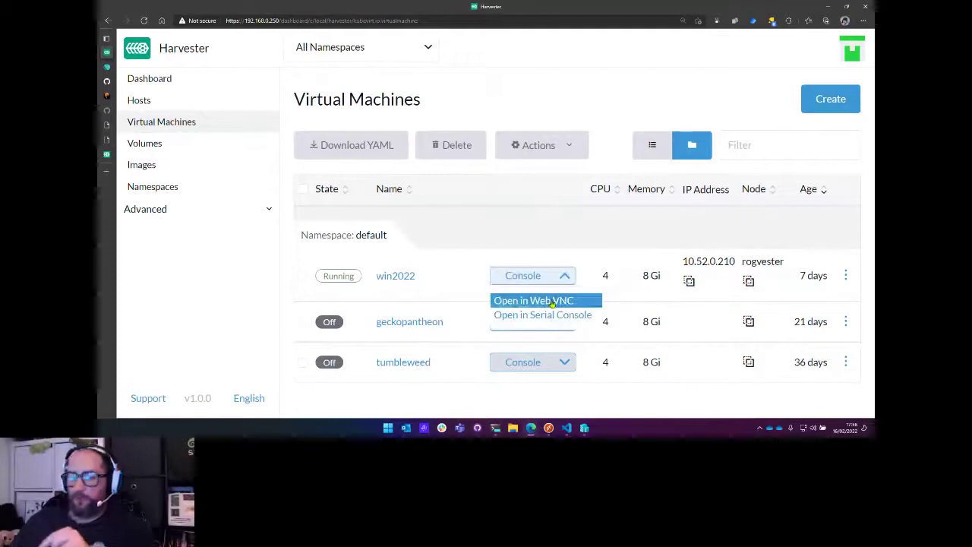
left_click(552, 301)
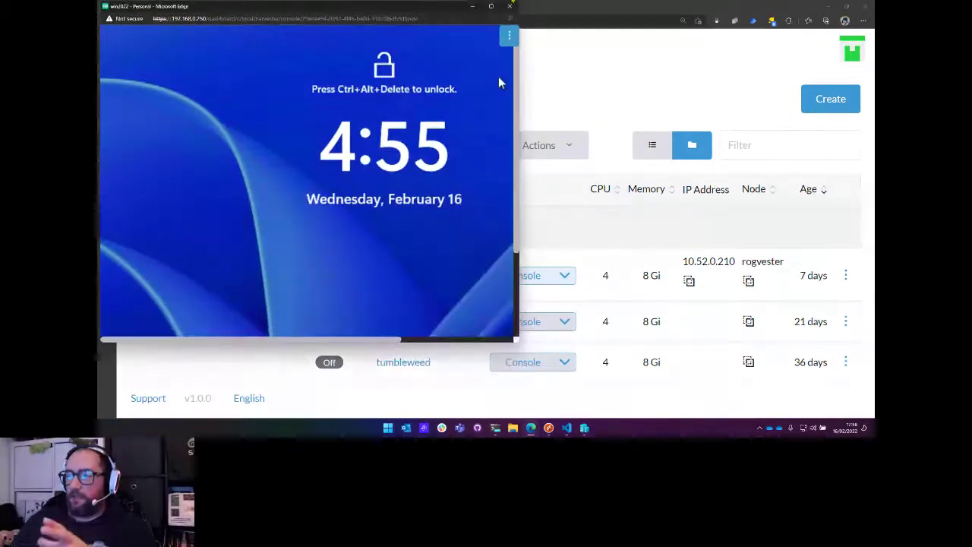
left_click(509, 7)
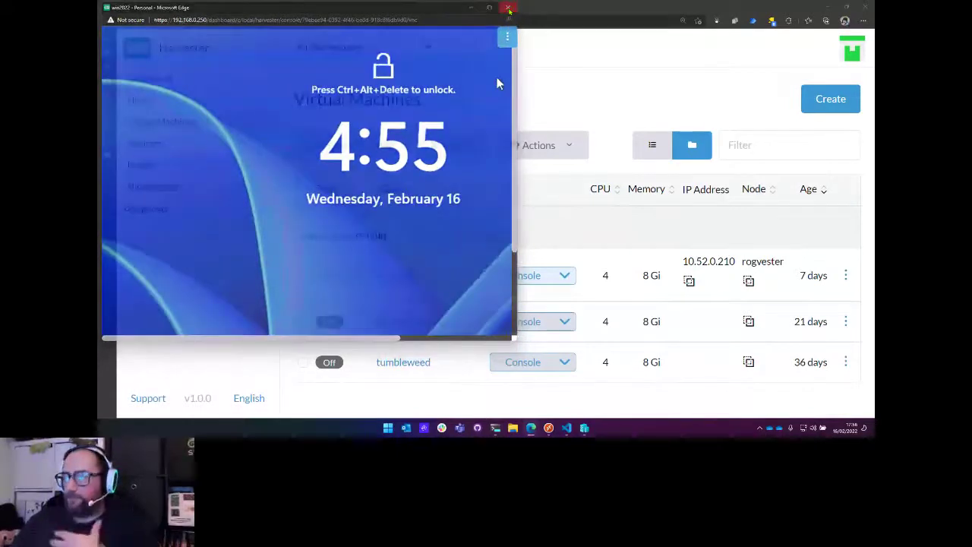
- Highlight win2022's IP address in the virtual machine list and view the saved PCs in Remote Desktop
mouse_move(548, 428)
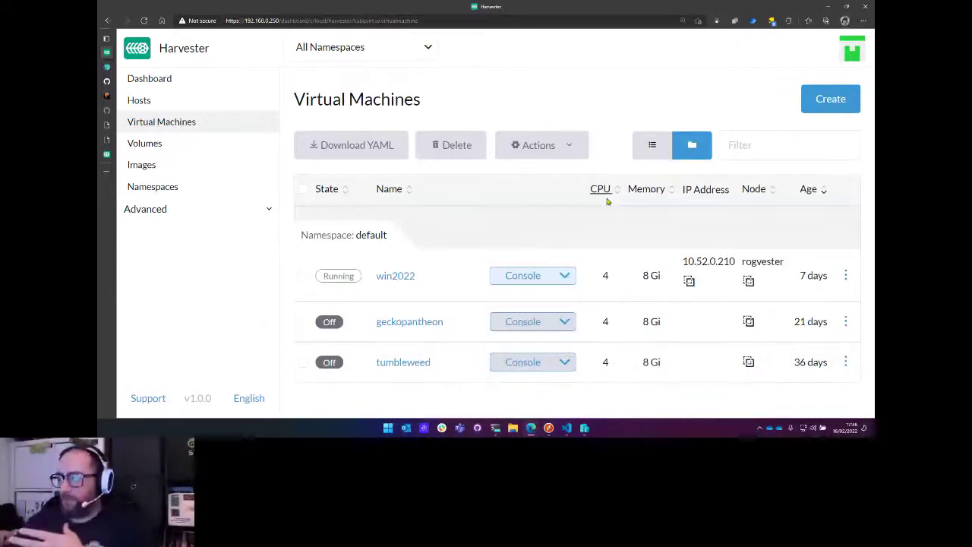
left_click_drag(684, 261, 736, 262)
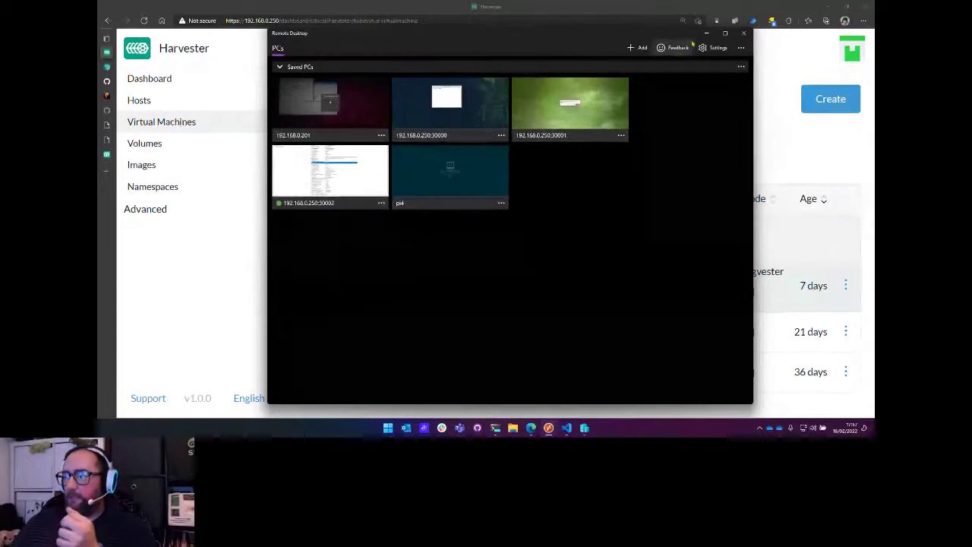
key("alt+F4")
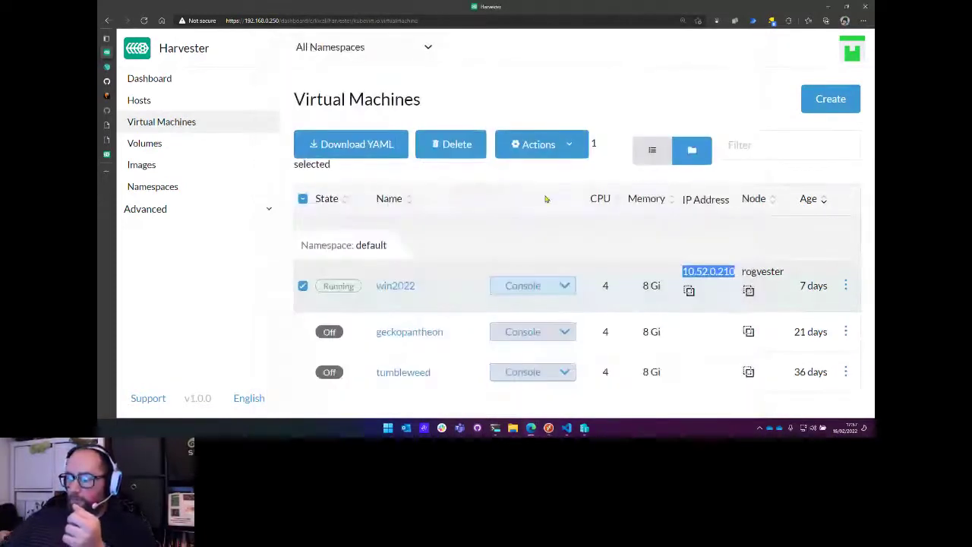
- Compare the NodePort service definition on the slide with the saved Remote Desktop connections, ending at Harvester's virtual machine list
key("alt+Tab")
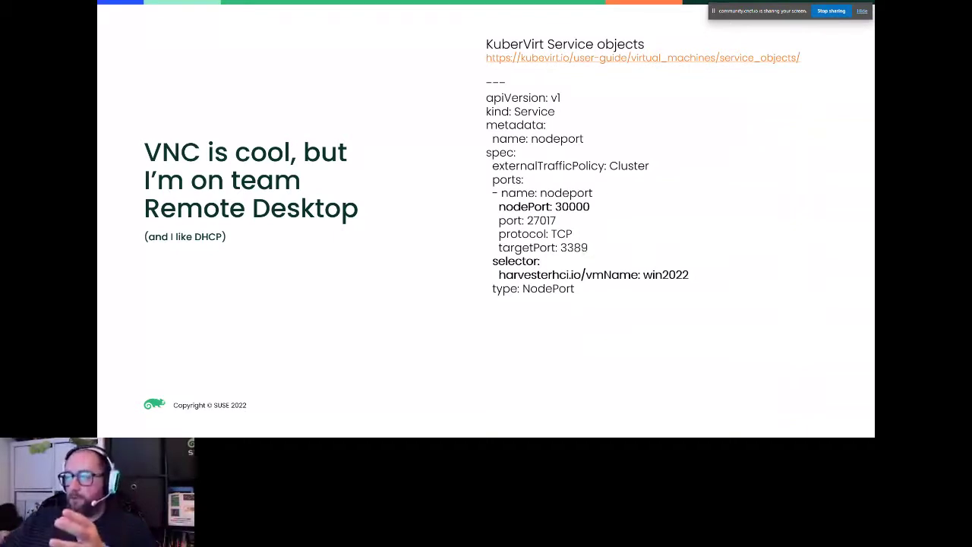
key("alt+Tab")
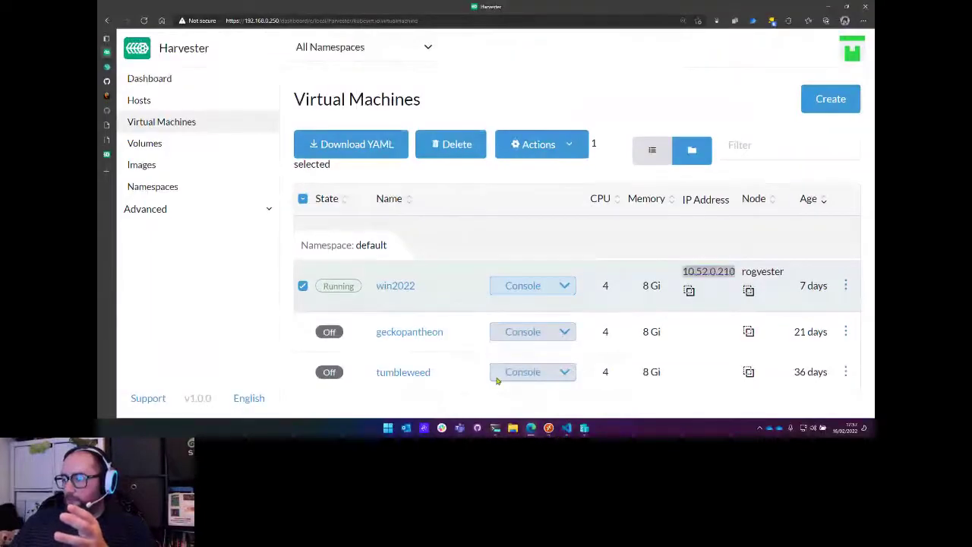
key("alt+Tab")
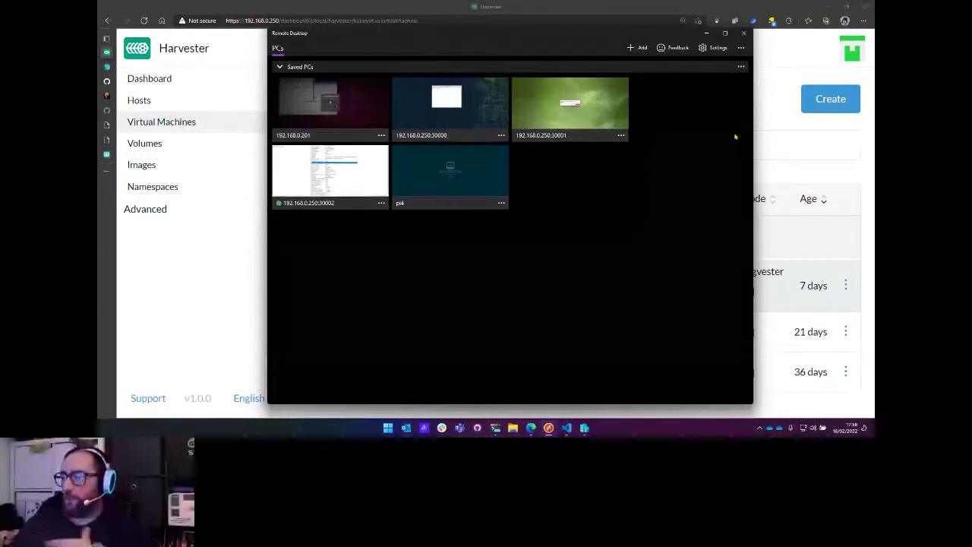
left_click(707, 34)
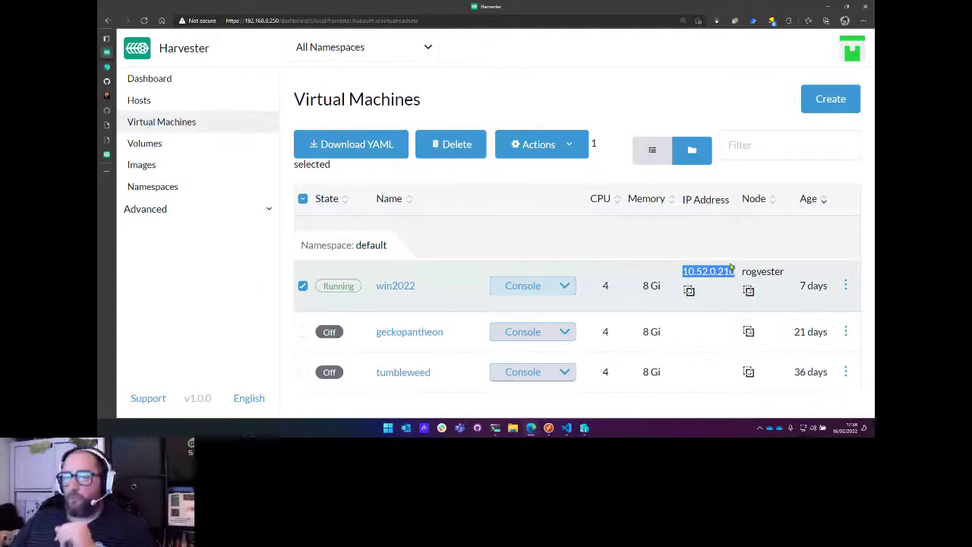
- Show the KubeVirt Service objects slide and glance at the lessons learned slide before returning to Harvester's virtual machine list
key("alt+Tab")
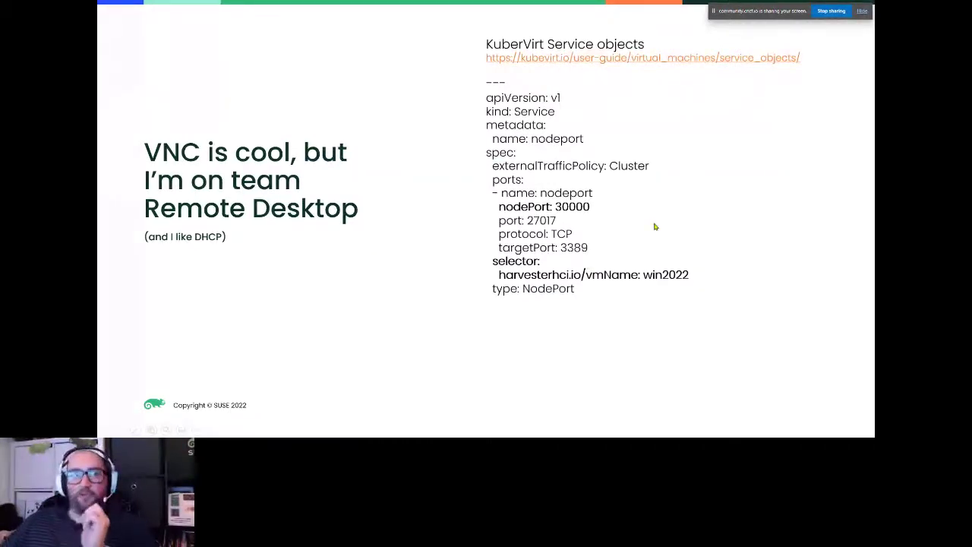
key("Right")
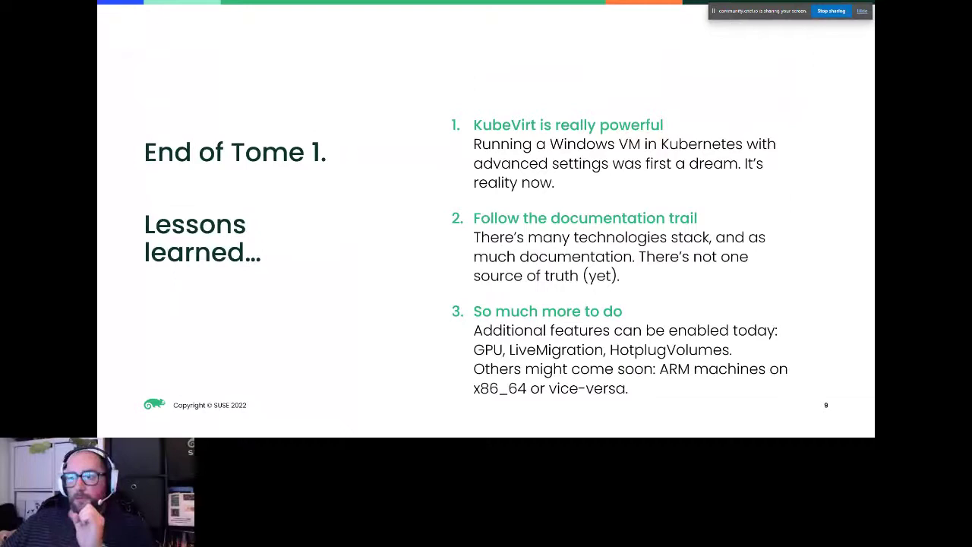
key("Left")
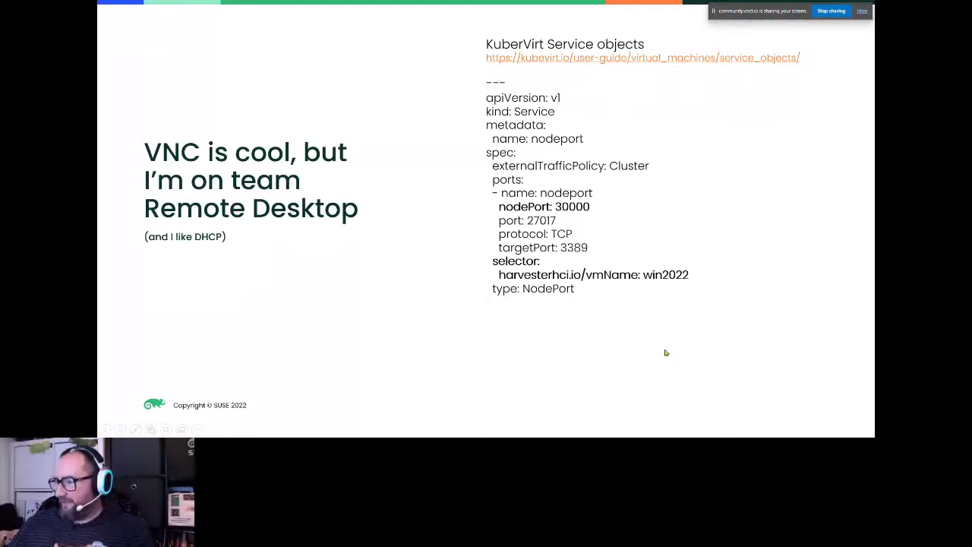
key("alt+Tab")
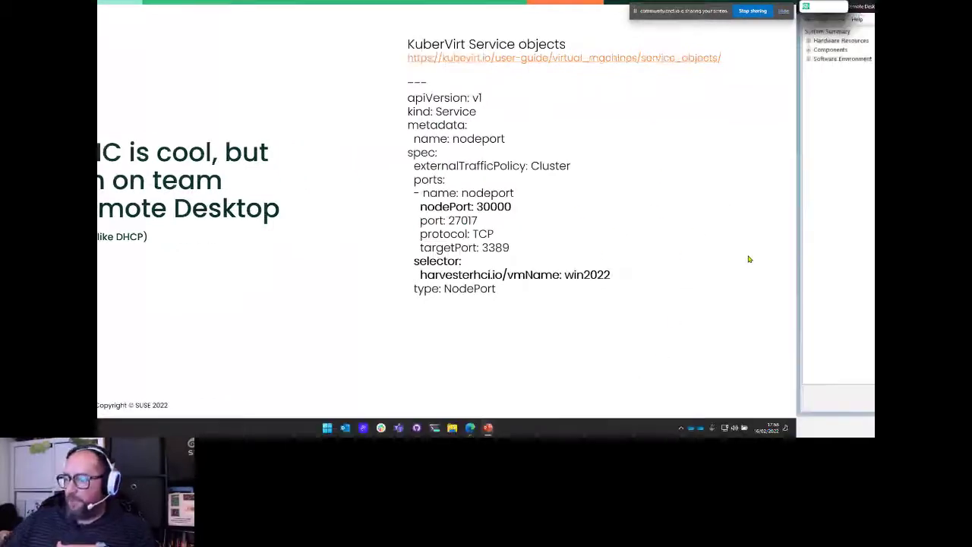
key("alt+Tab")
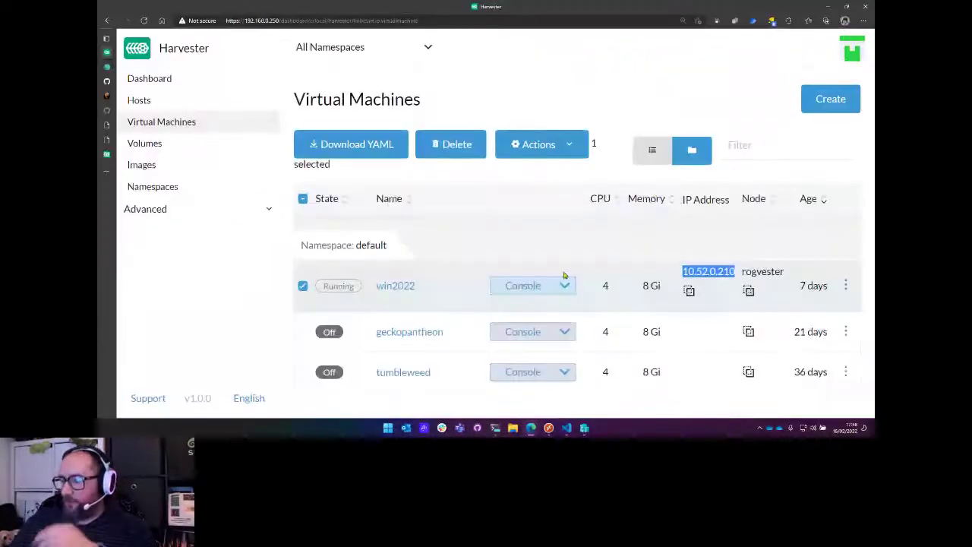
- Start a new volume in Harvester's default namespace and name it kubevirtsummitdisk
left_click(167, 147)
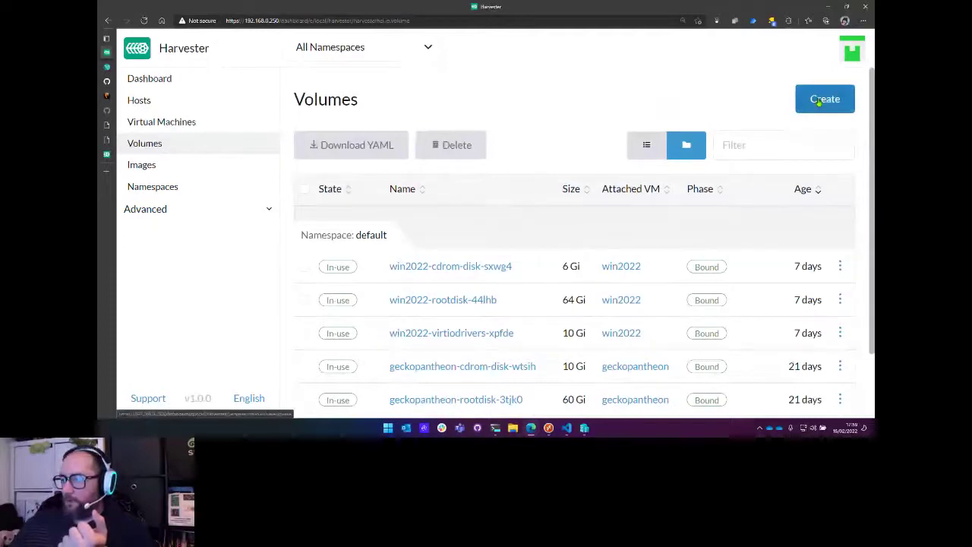
left_click(820, 99)
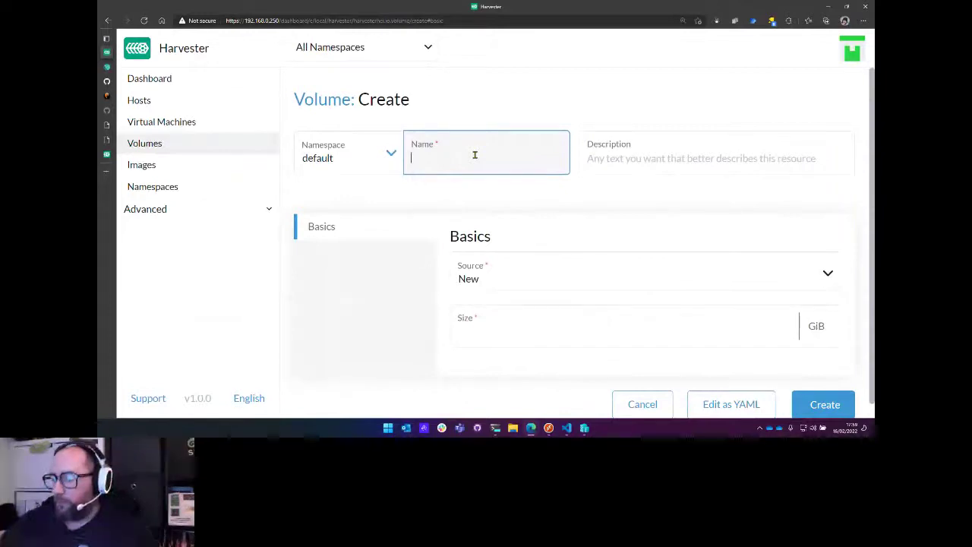
type("kube")
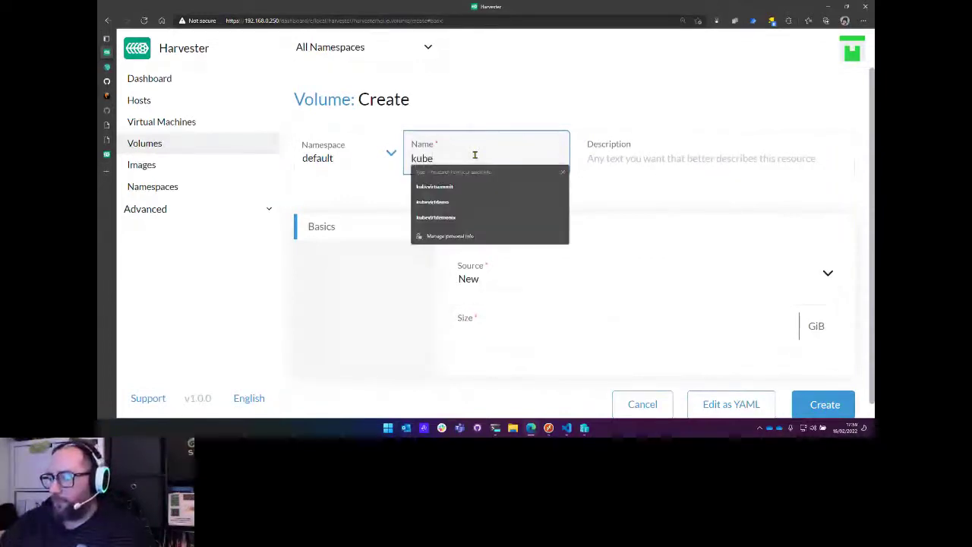
type("virt")
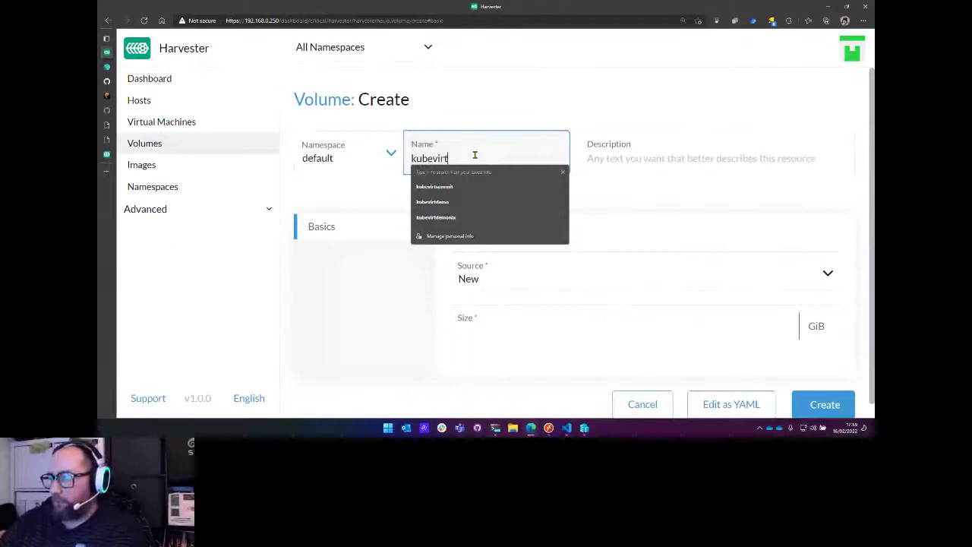
type("summit")
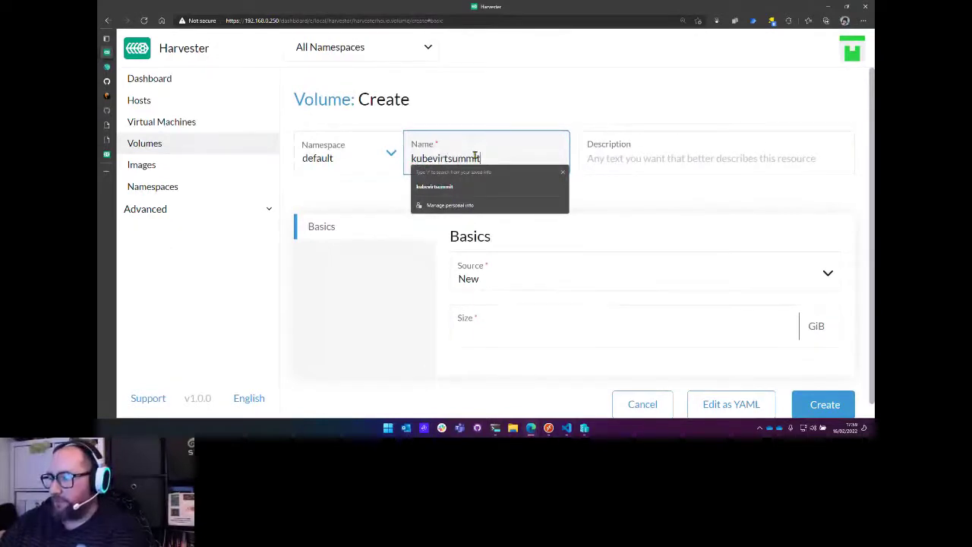
type("disk")
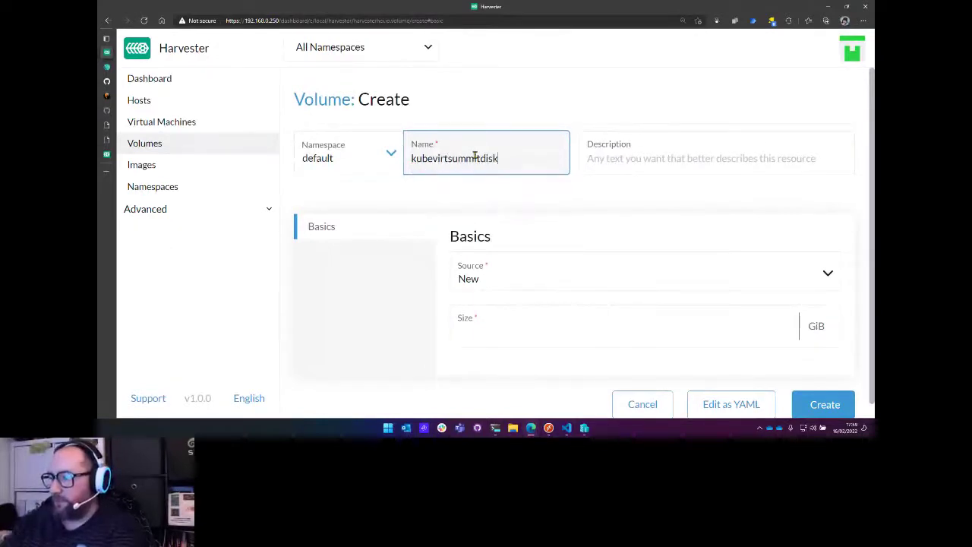
- Set the new volume's size to 10 GiB, keep its source as New, and create it
left_click(700, 335)
type("10")
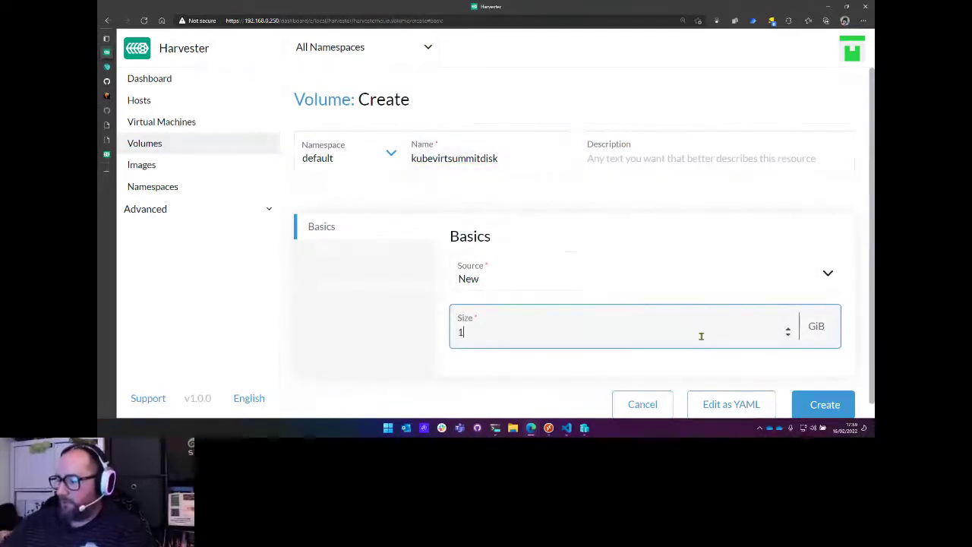
left_click(721, 277)
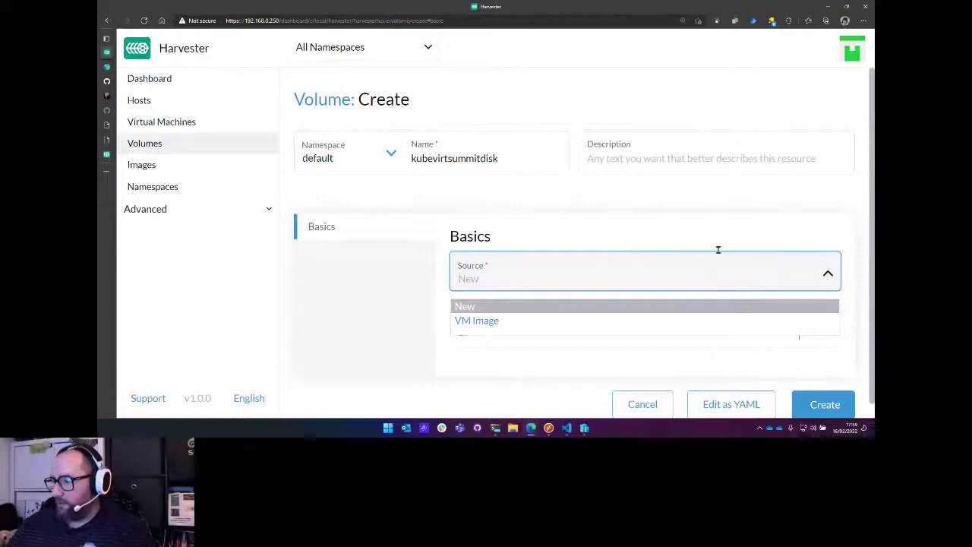
left_click(718, 235)
scroll(729, 238, "down", 1)
left_click(836, 395)
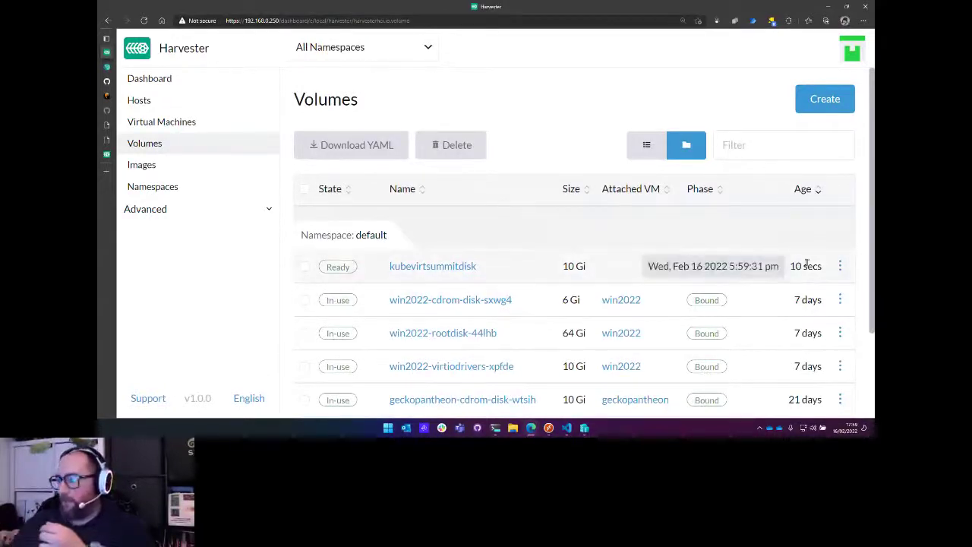
- Open the win2022 virtual machine's configuration for editing and display its volumes
left_click(839, 267)
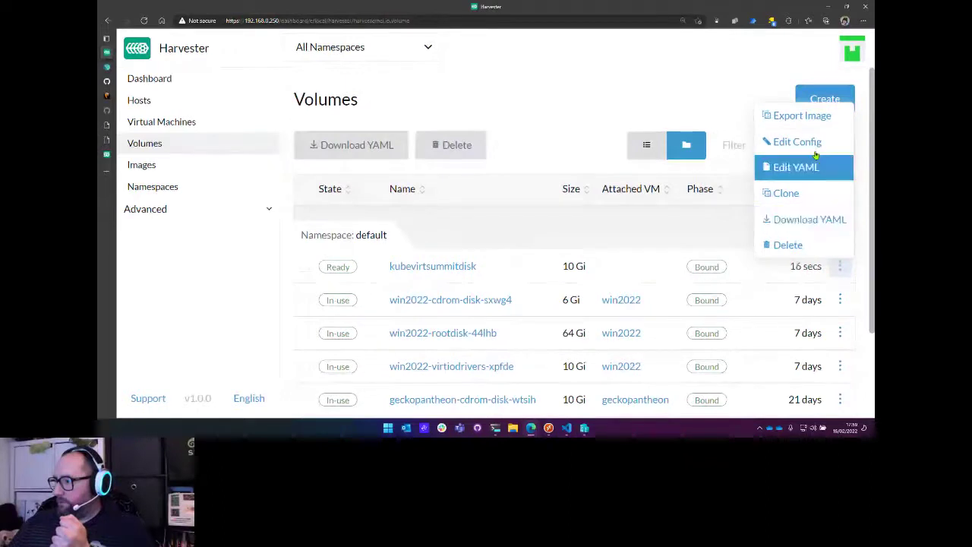
left_click(176, 124)
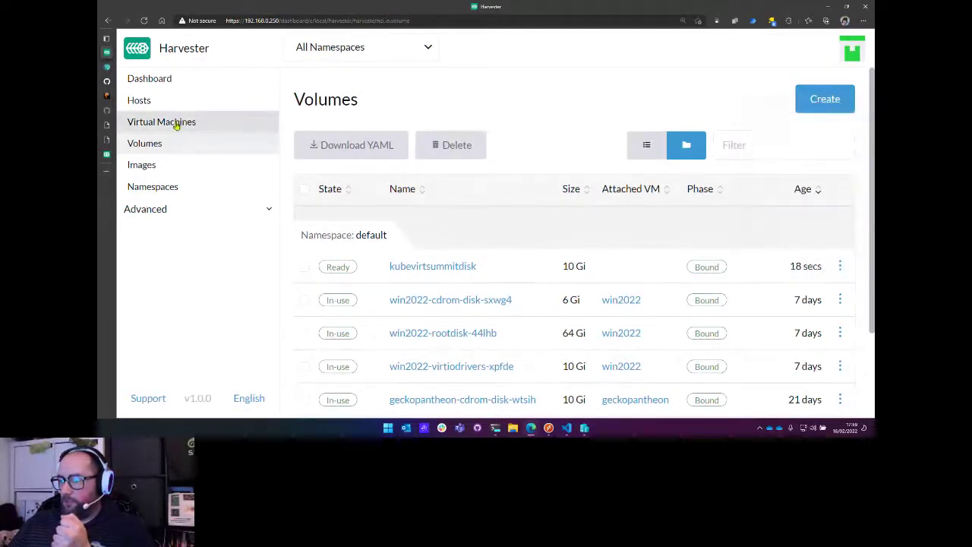
left_click(840, 277)
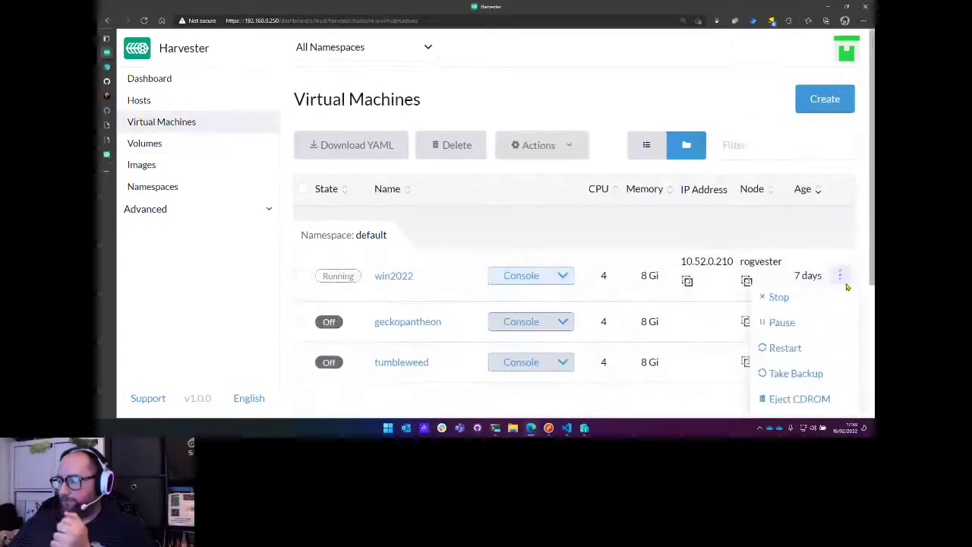
scroll(847, 286, "down", 3)
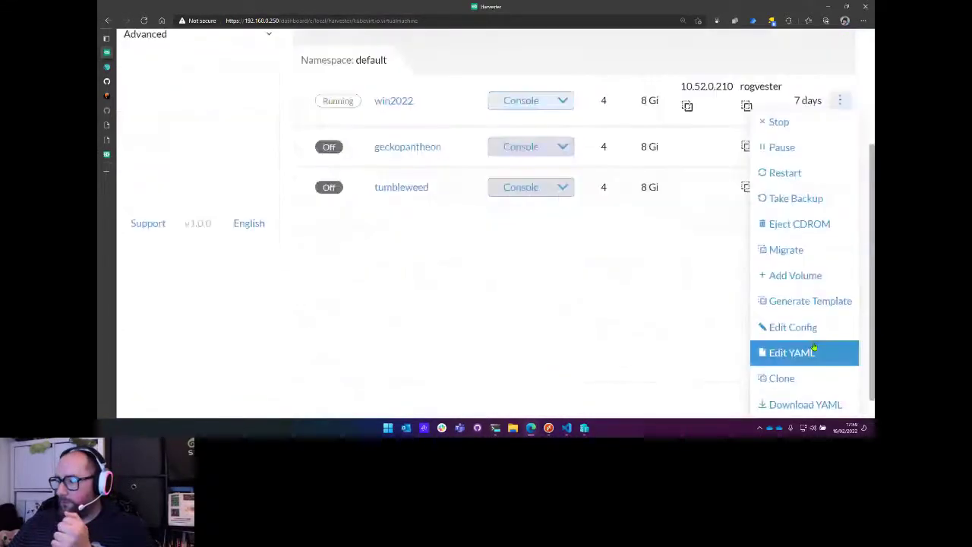
left_click(809, 352)
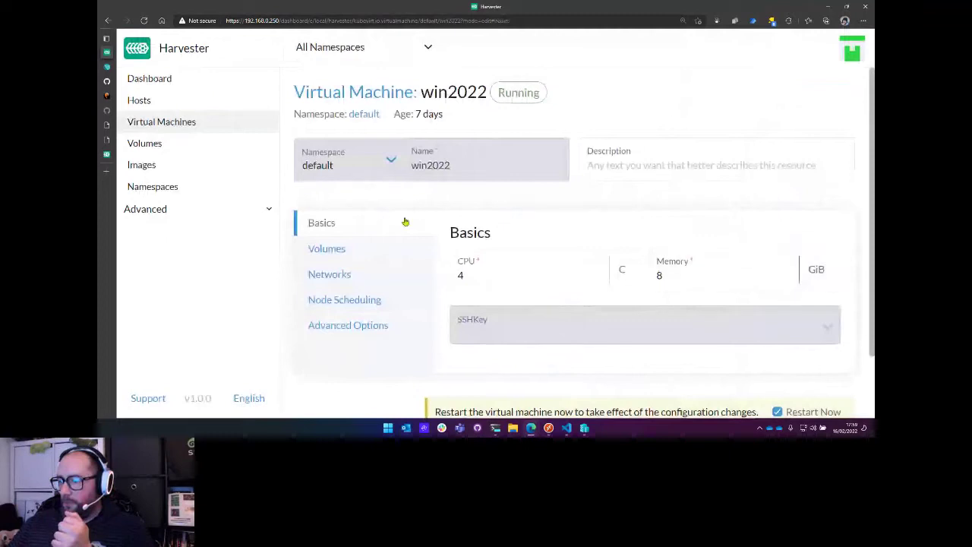
left_click(347, 251)
scroll(562, 243, "down", 6)
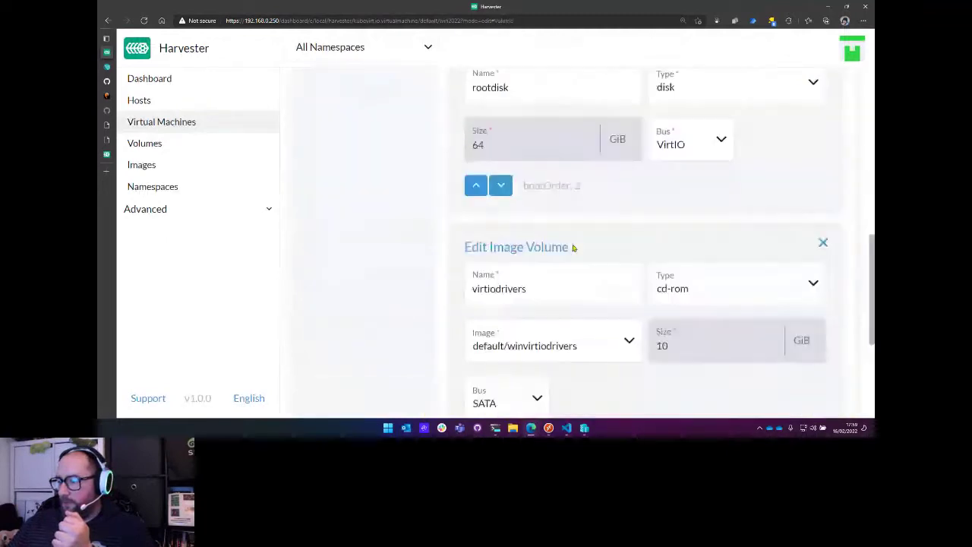
- Add an existing volume to win2022 and choose kubevirtsummitdisk as its source volume
left_click(489, 284)
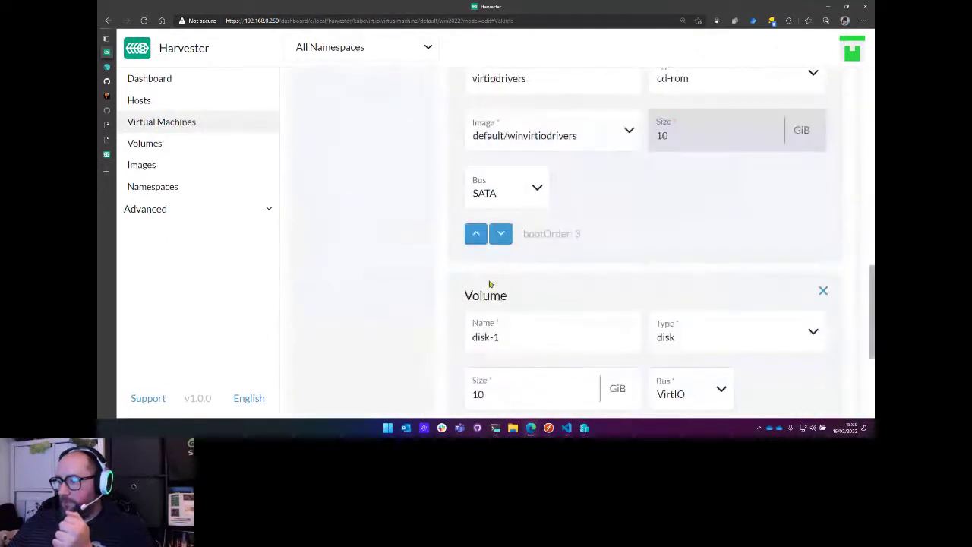
scroll(593, 268, "down", 2)
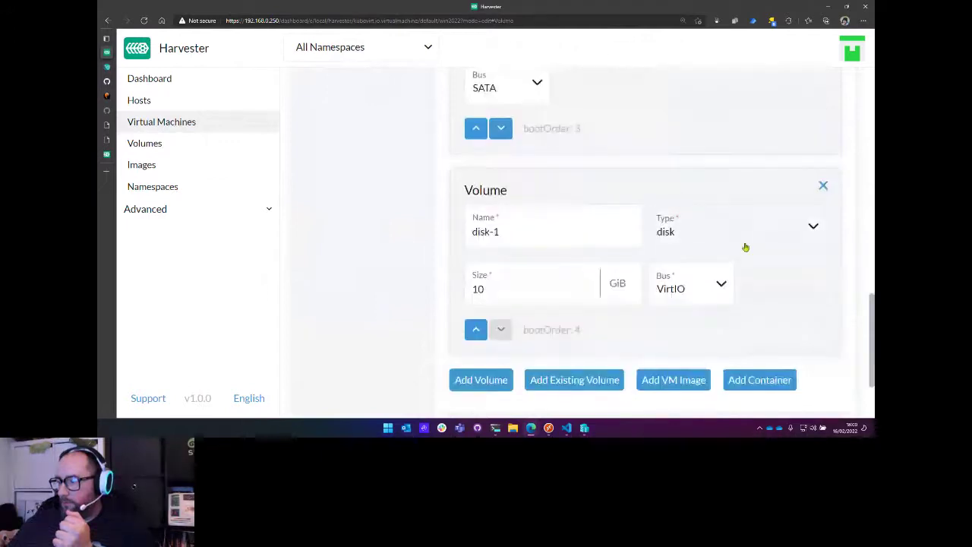
left_click(554, 379)
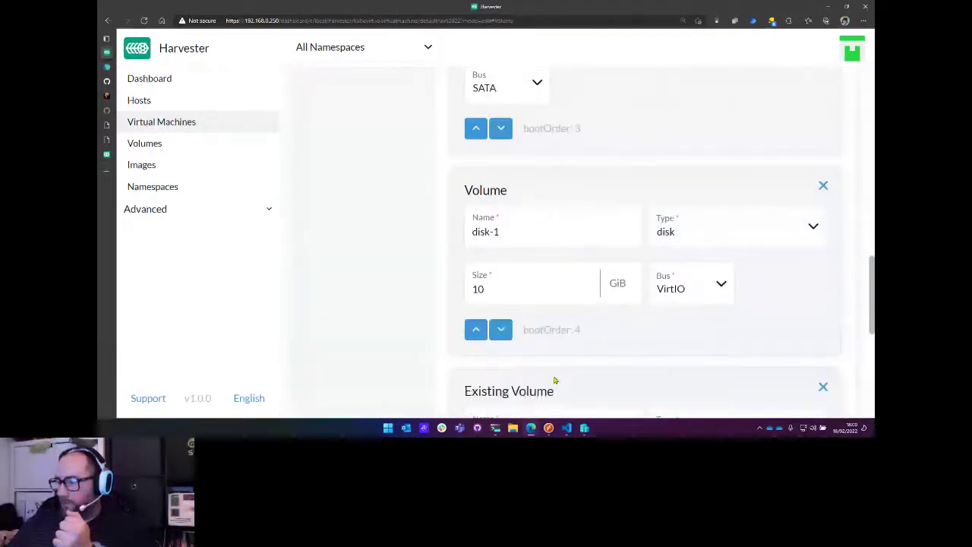
scroll(554, 380, "down", 4)
left_click(617, 276)
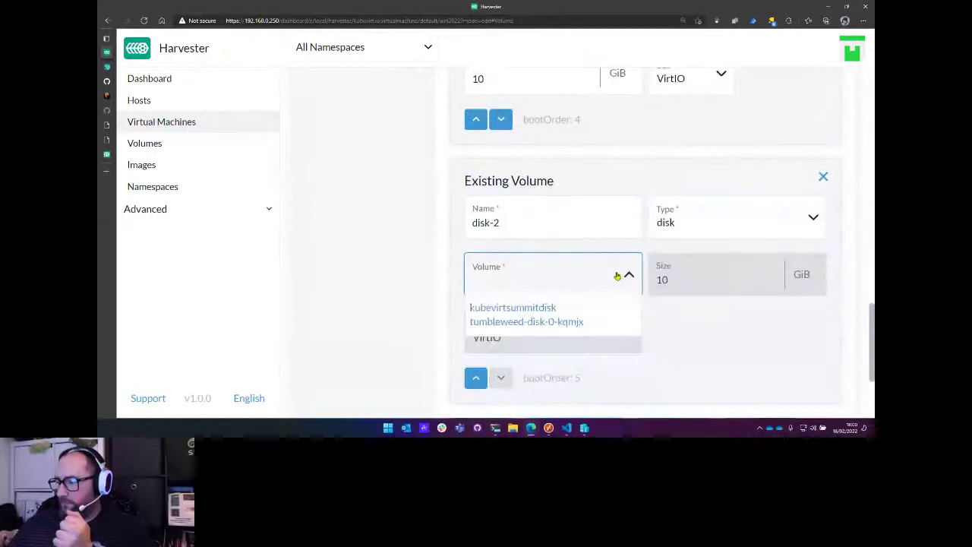
left_click(532, 308)
- Remove the disk-1 volume from win2022 and rename the added existing volume kubevirtsummitdisk
scroll(789, 206, "up", 3)
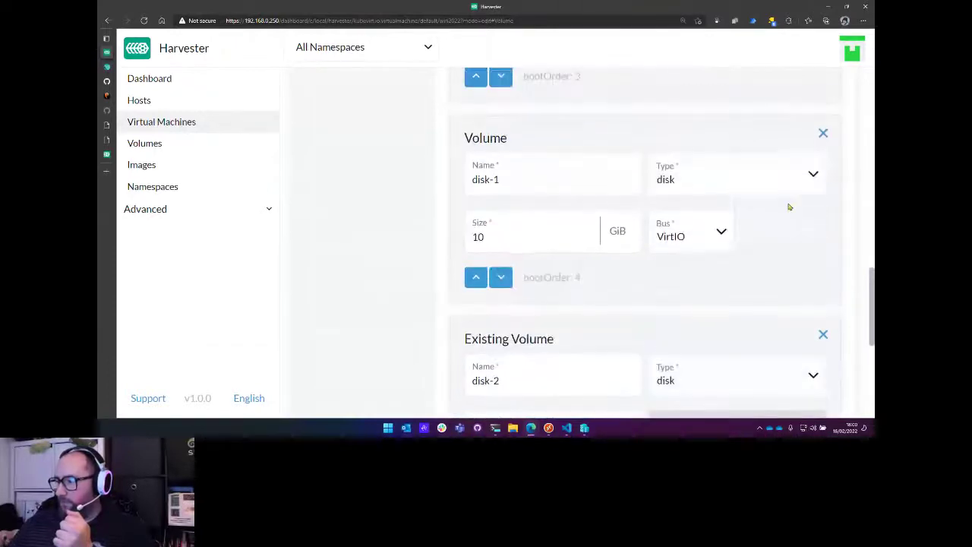
left_click(823, 133)
left_click(499, 178)
triple_click(503, 178)
type("kubevirtsummitdisk")
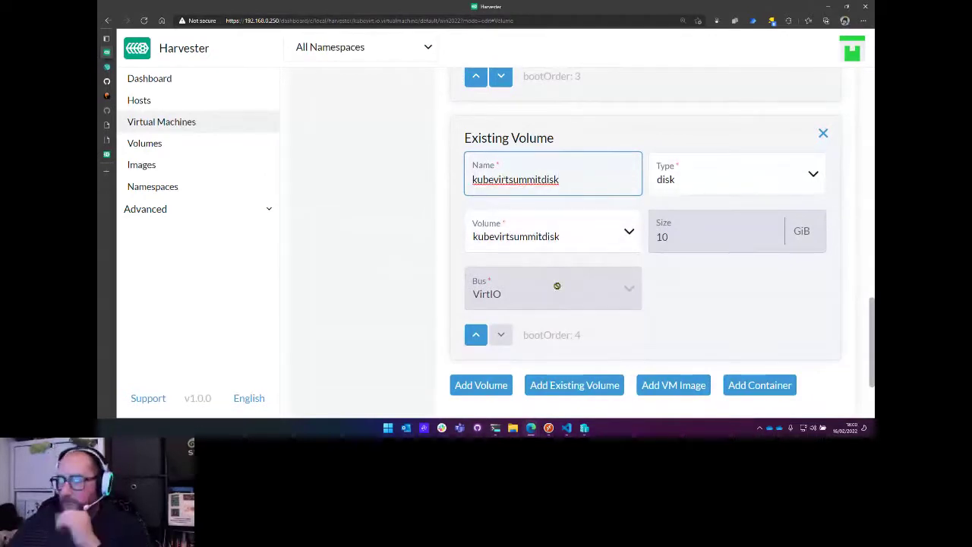
- Try to save win2022's configuration with an immediate restart, and cancel out of the edit form
scroll(754, 296, "down", 1)
scroll(754, 296, "down", 2)
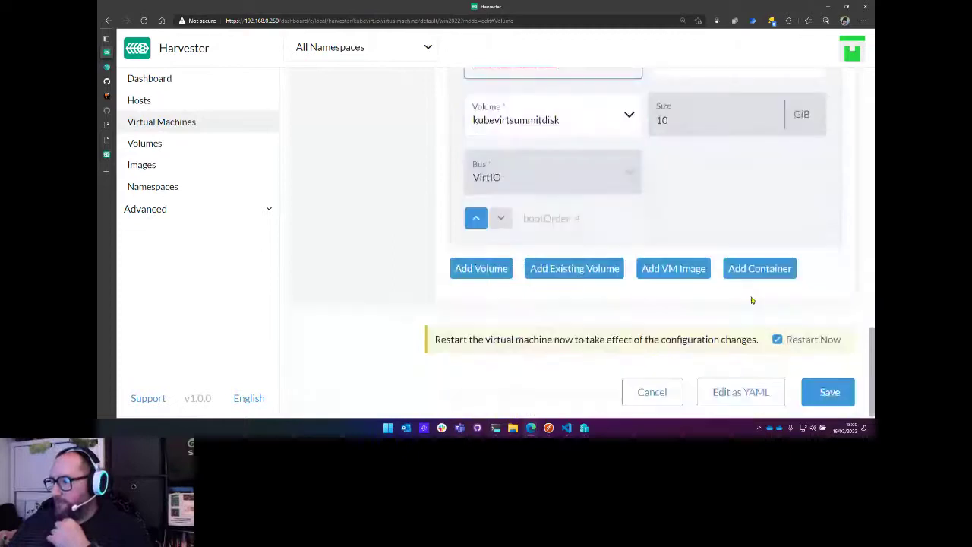
left_click(833, 397)
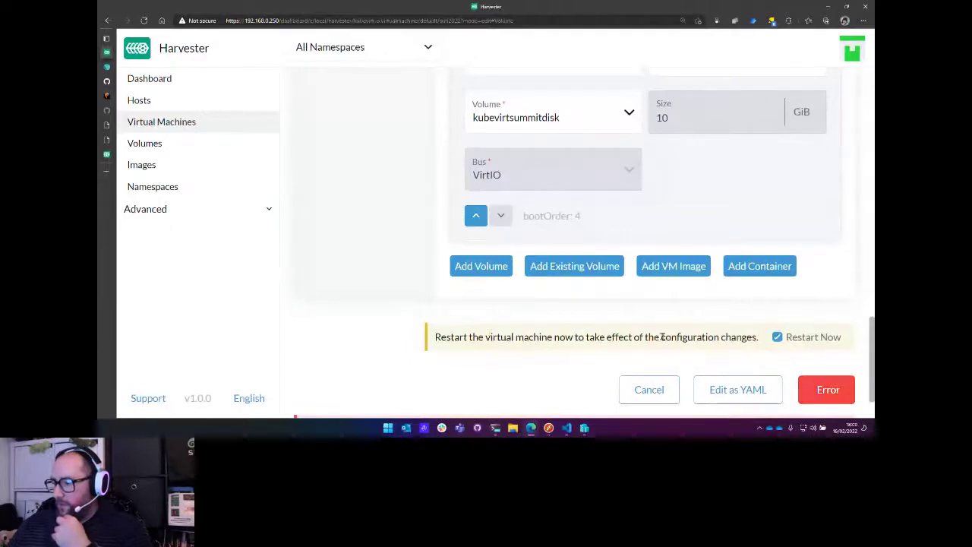
scroll(760, 339, "up", 2)
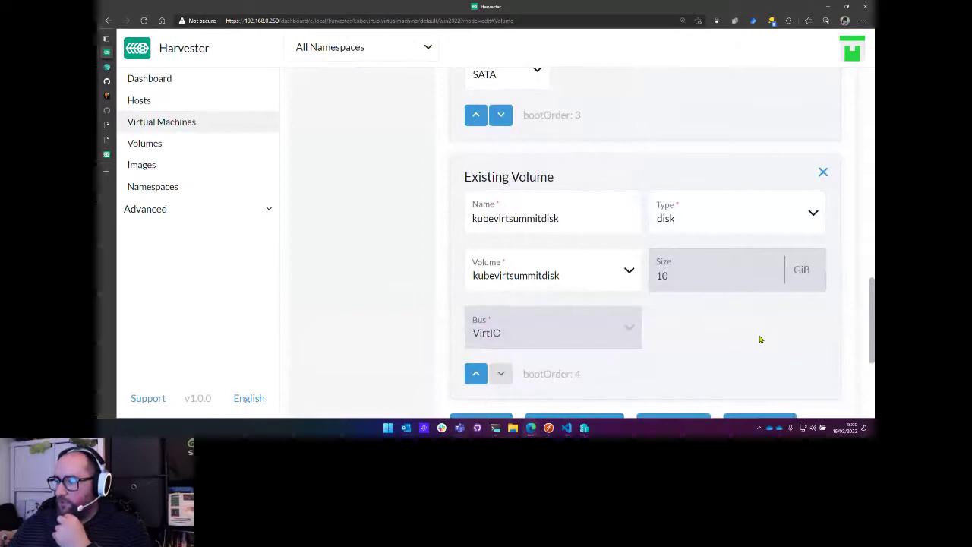
scroll(760, 338, "up", 1)
scroll(649, 340, "down", 4)
left_click(650, 338)
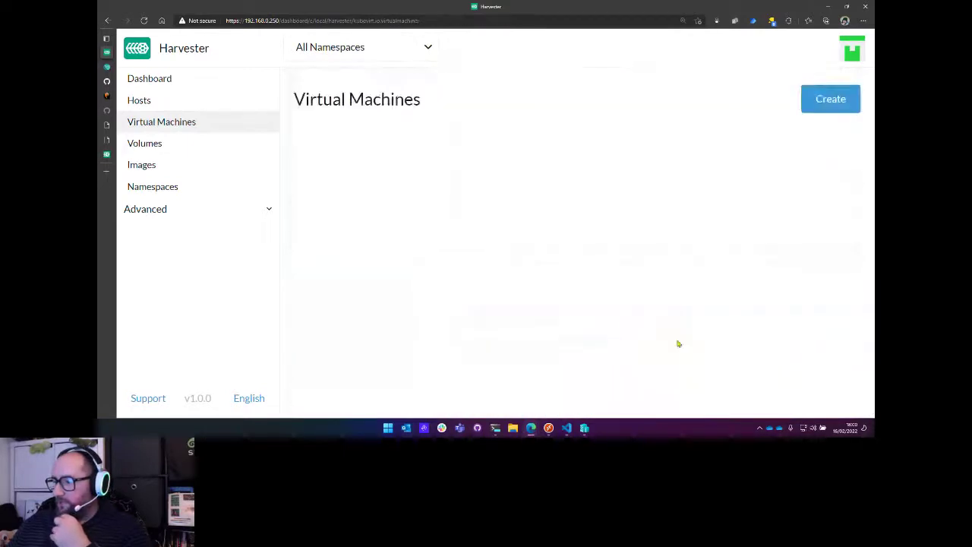
- Check the volumes list and win2022's status message in the virtual machine list, and switch to the lessons learned slide
left_click(145, 143)
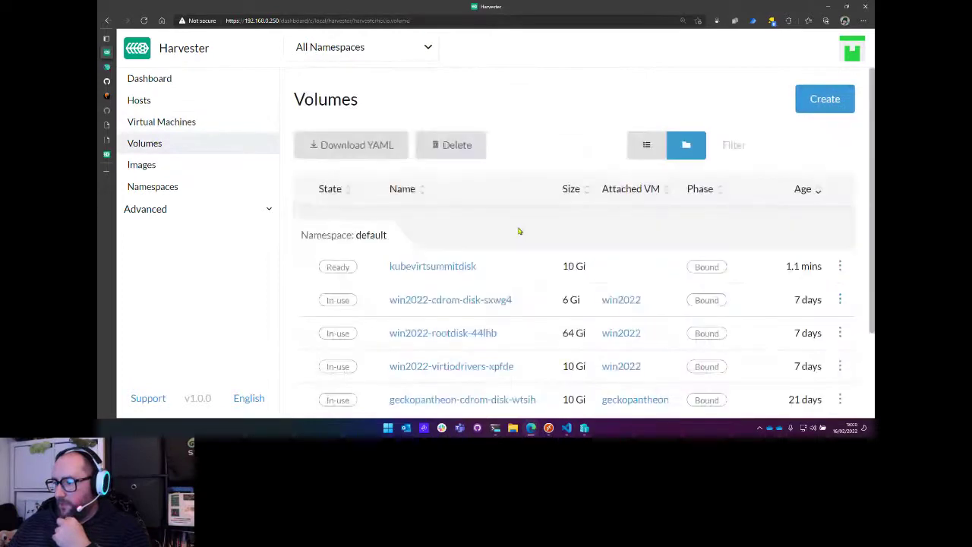
left_click(168, 121)
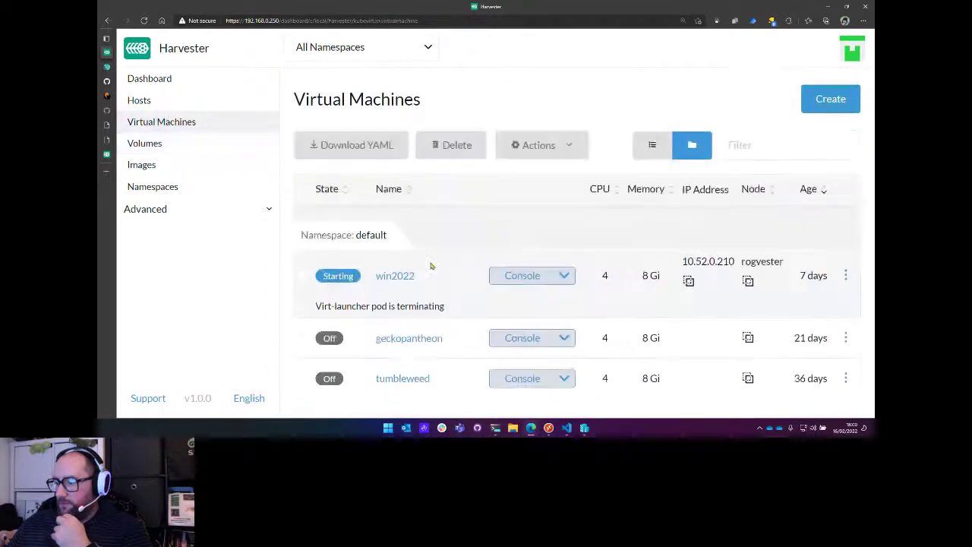
left_click_drag(395, 306, 460, 309)
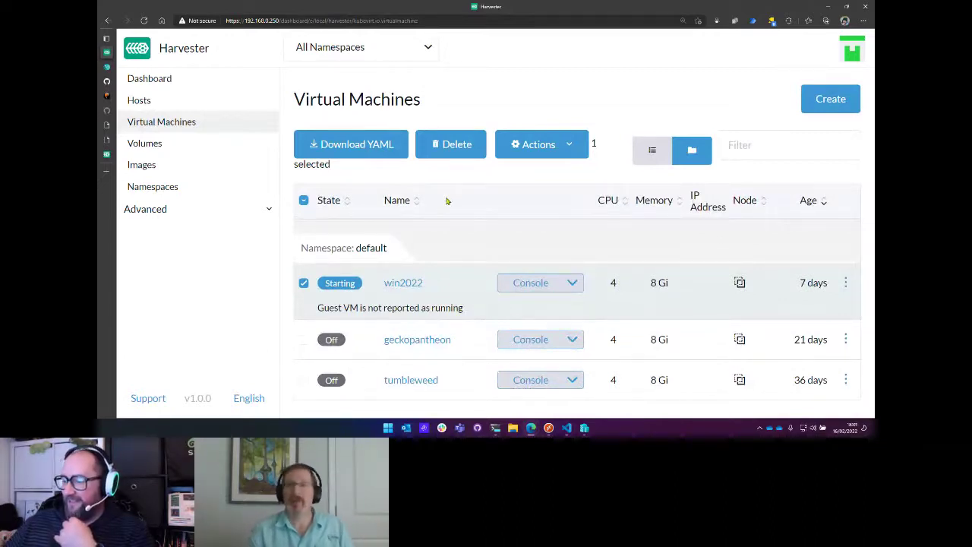
key("alt+Tab")
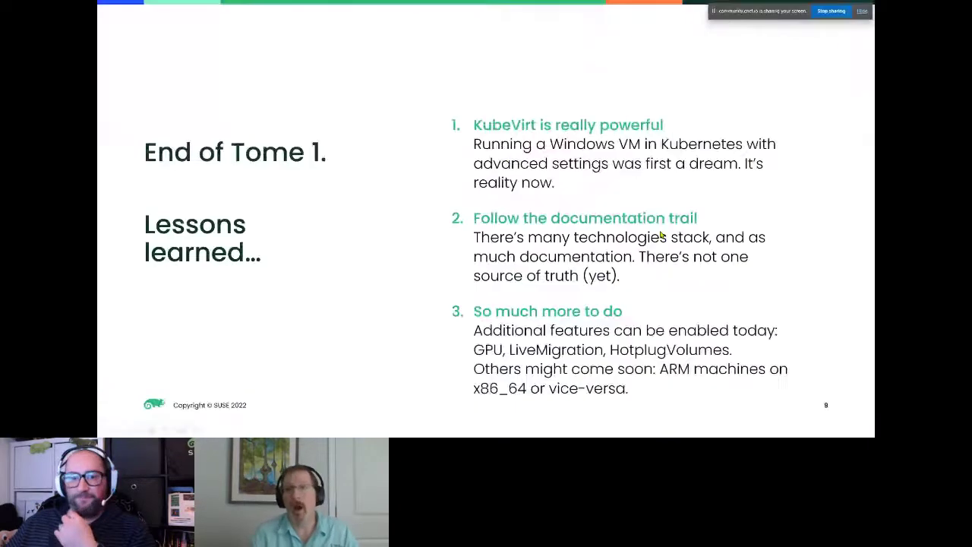